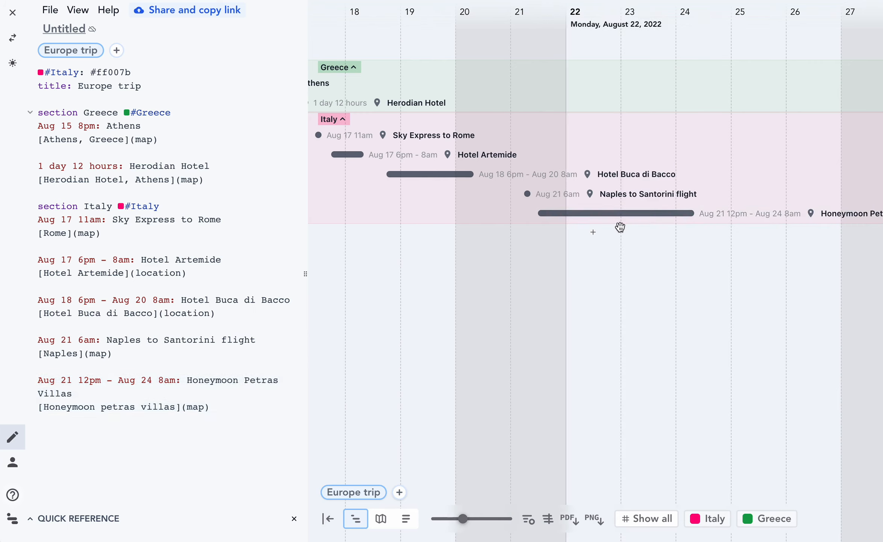
Step: Expand the Honeymoon Petras Villas event on the timeline, examine the surroundings on its location map, and collapse it
left_click(623, 222)
left_click_drag(818, 191, 599, 123)
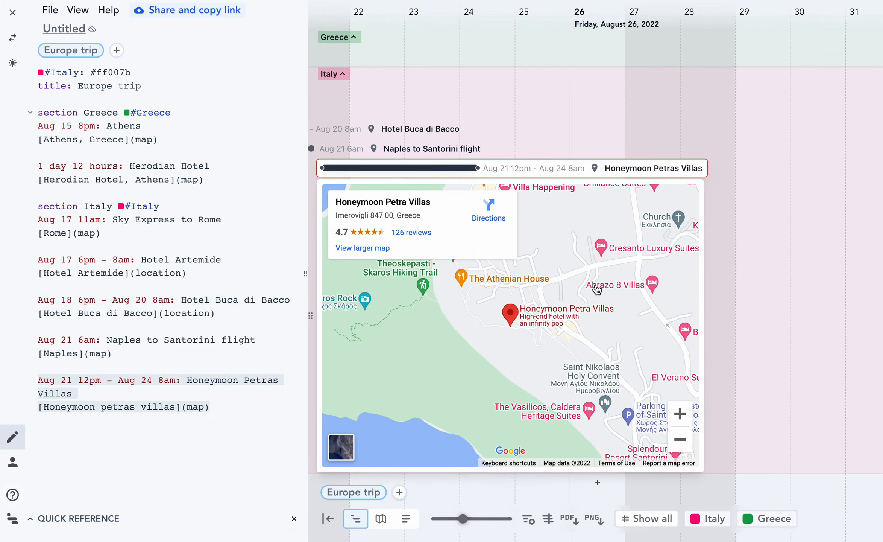
scroll(587, 312, "down", 3)
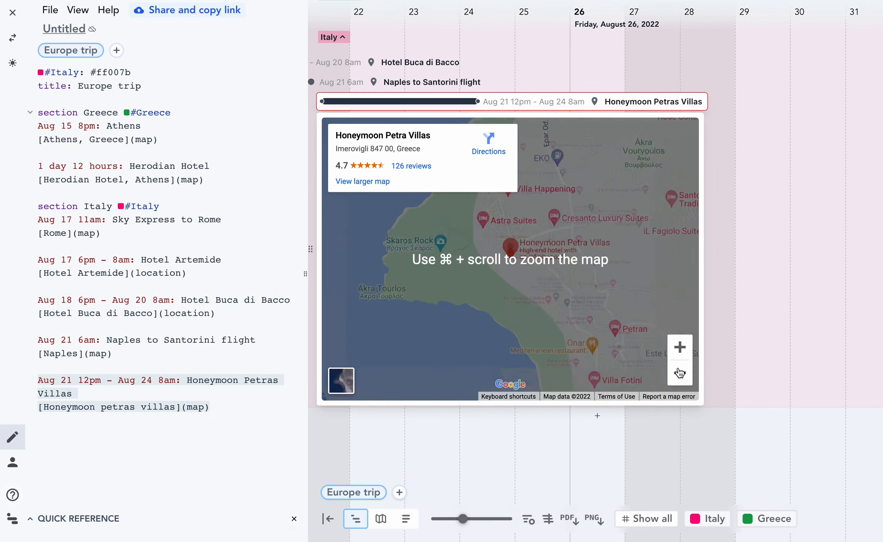
scroll(679, 368, "left", 2)
left_click(674, 112)
Step: Add a checklist under Honeymoon Petras Villas with "Go on a hike", "Take a boat trip or boat excursion" and "Eat some mediterrean food"
left_click(212, 432)
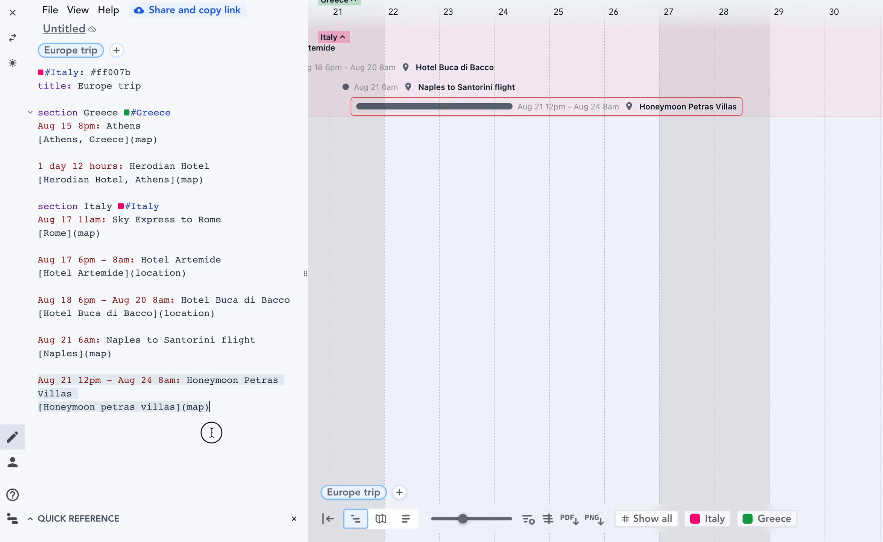
key("Return")
key("Return")
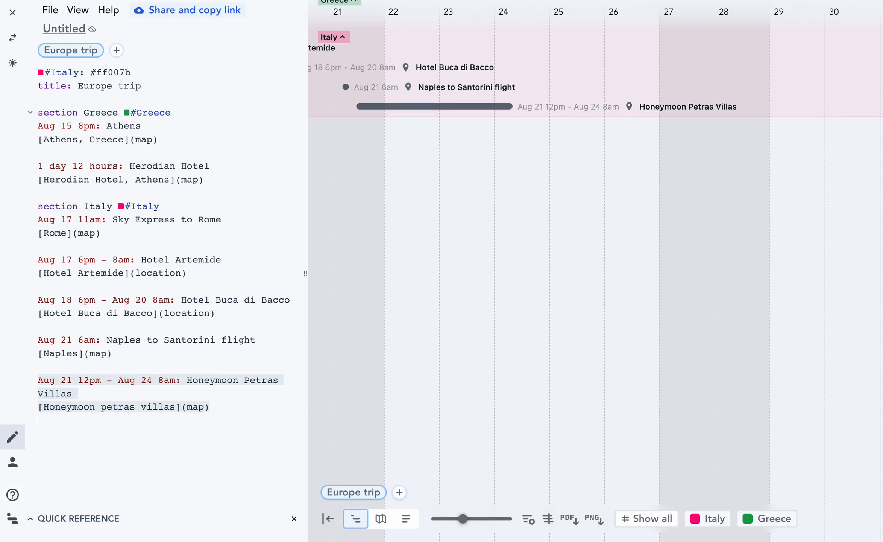
type("- [ ] Eat some mediterrean food")
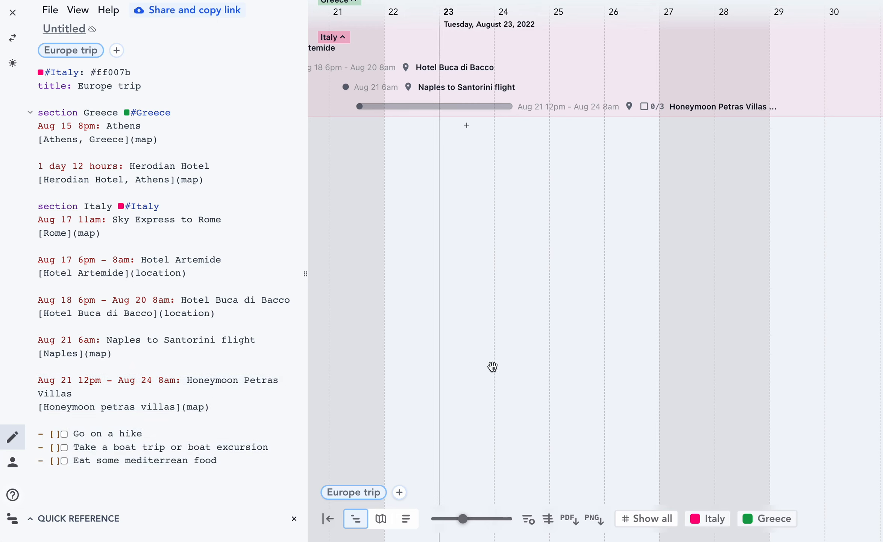
Step: Mark "Go on a hike" and "Take a boat trip or boat excursion" as done in the timeline text
left_click_drag(459, 197, 654, 346)
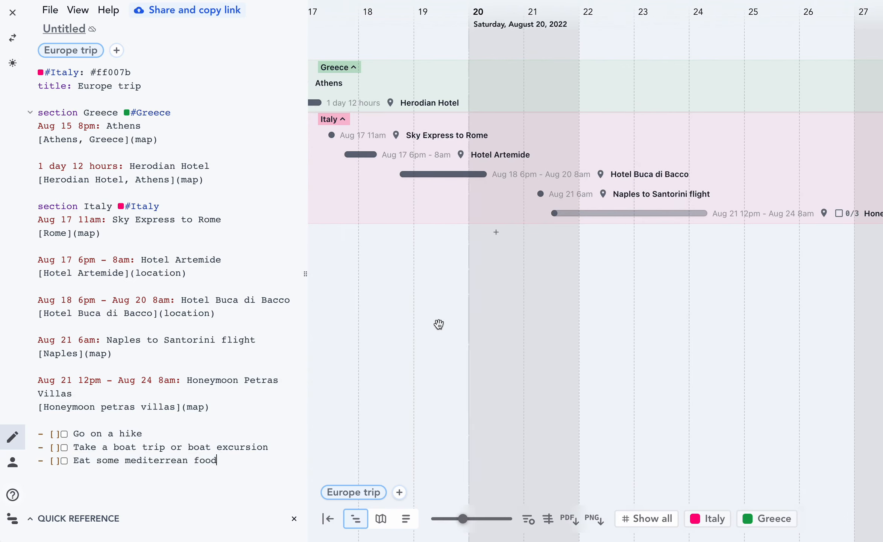
left_click(207, 481)
left_click_drag(576, 293, 450, 238)
scroll(362, 232, "down", 1)
scroll(362, 232, "down", 2)
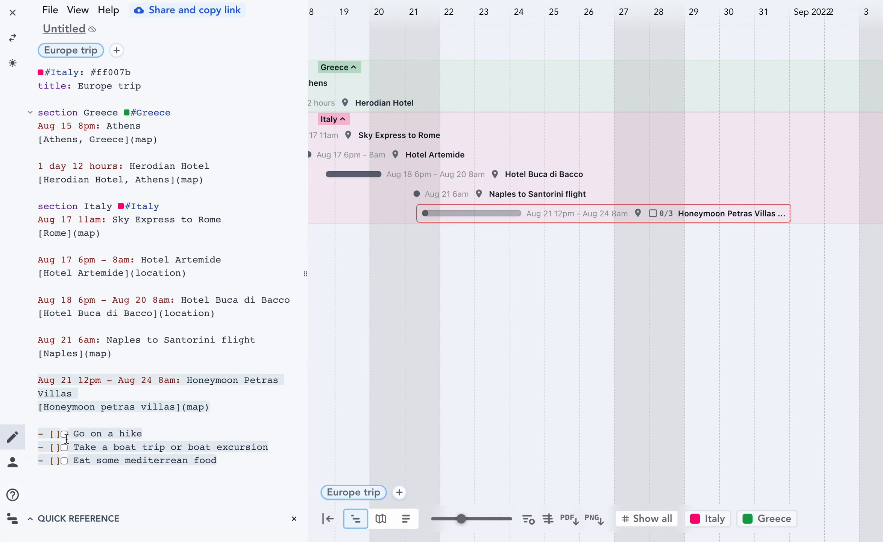
left_click(65, 434)
left_click(64, 448)
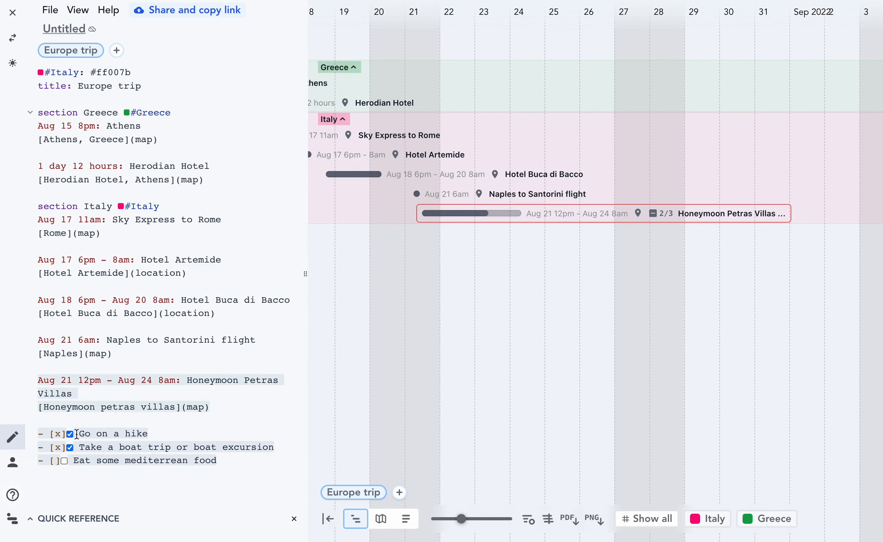
Step: Expand the Honeymoon Petras Villas event on the timeline and uncheck its hike and boat trip tasks
left_click(680, 213)
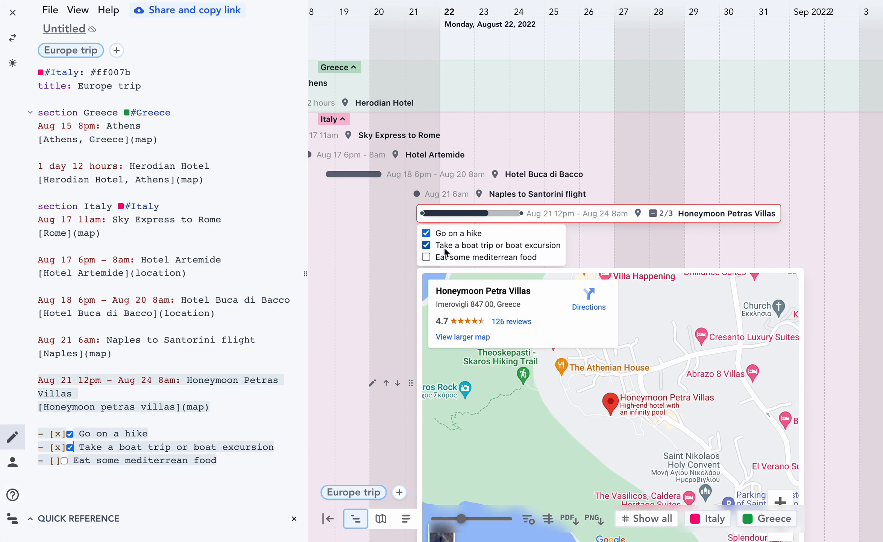
left_click(446, 249)
left_click(448, 233)
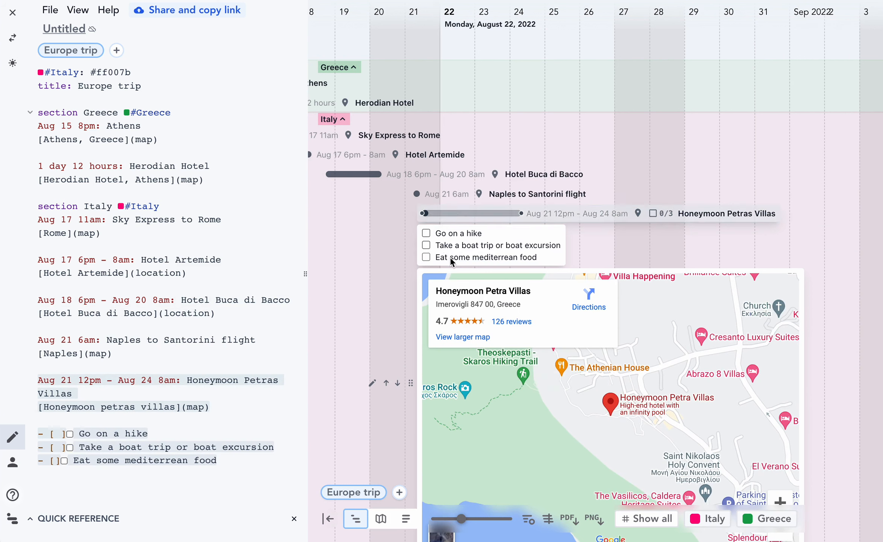
Step: Check all three tasks in the expanded Honeymoon Petras Villas event
left_click(452, 258)
left_click(450, 234)
left_click(453, 244)
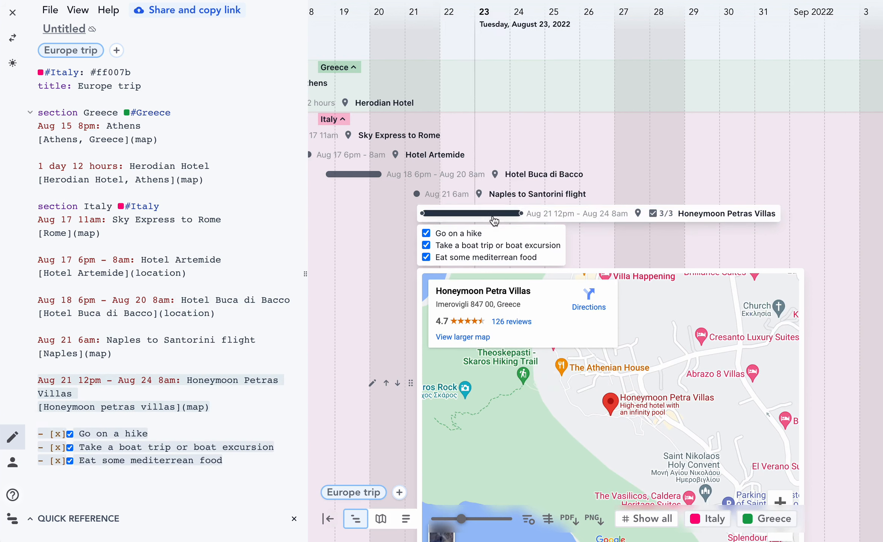
Step: Uncheck "Go on a hike" and "Take a boat trip or boat excursion" in the event's checklist and collapse the event
left_click(455, 238)
left_click(455, 245)
left_click(620, 216)
left_click_drag(636, 124, 736, 169)
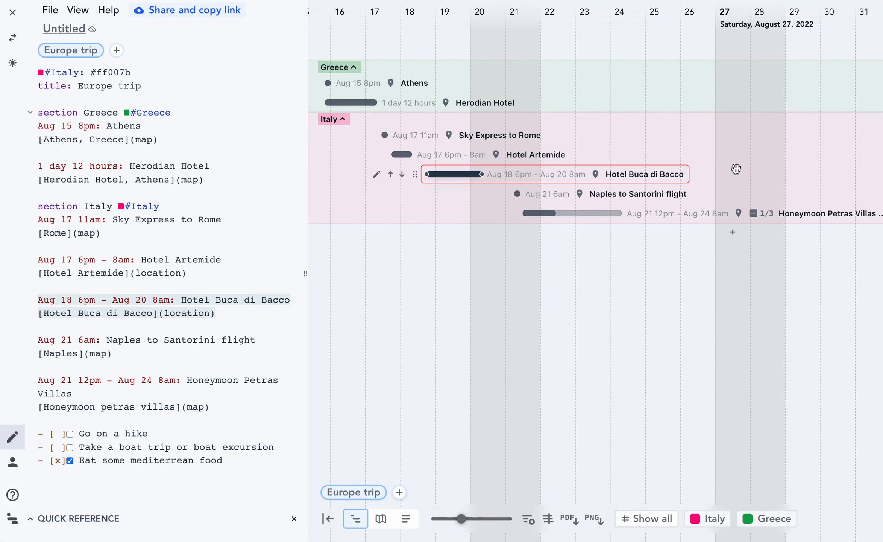
Step: Start a new "section Greece #Greece" directly above the Honeymoon Petras Villas entry, without a blank line between them
scroll(564, 329, "down", 5)
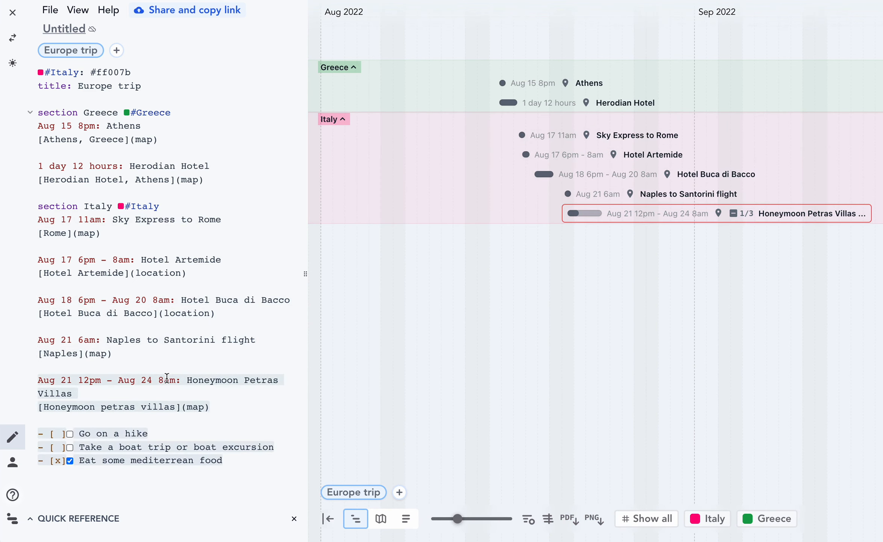
key("Return")
key("Up")
key("Return")
type("sectio")
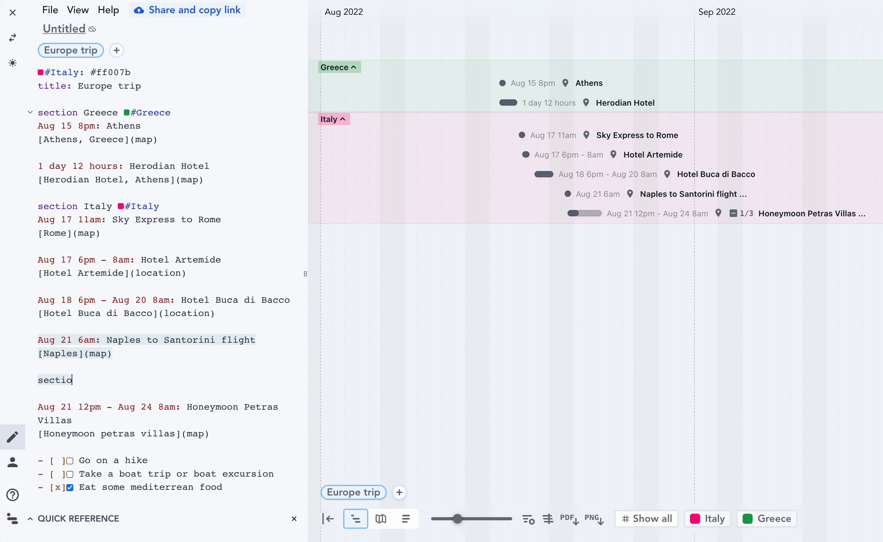
type("n Greece #")
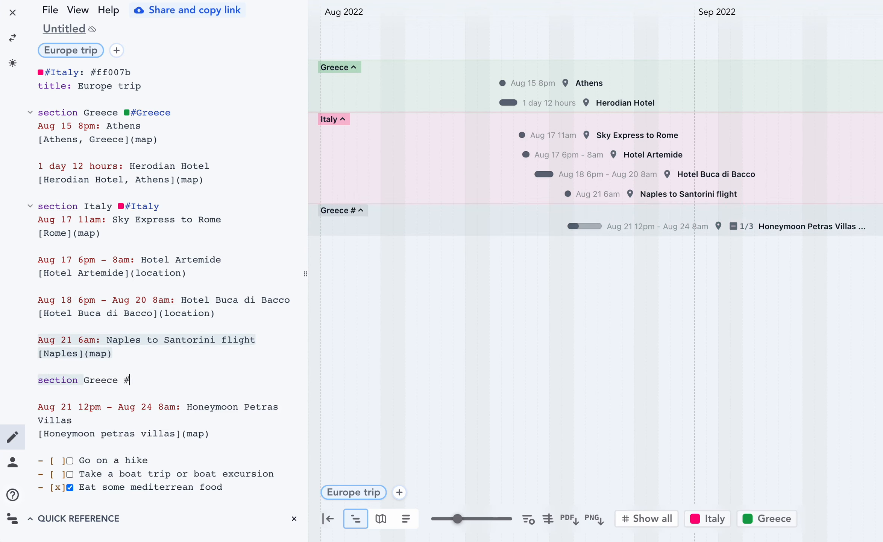
type("Geeece")
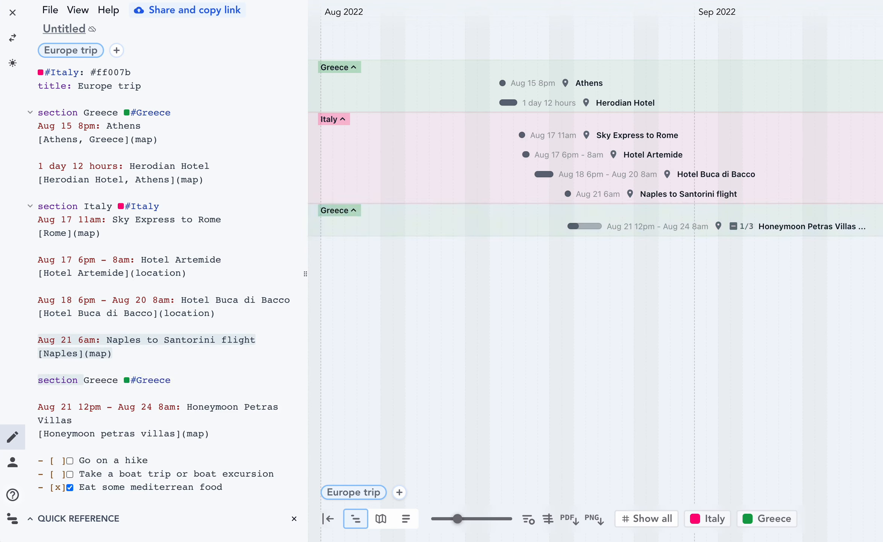
key("BackSpace")
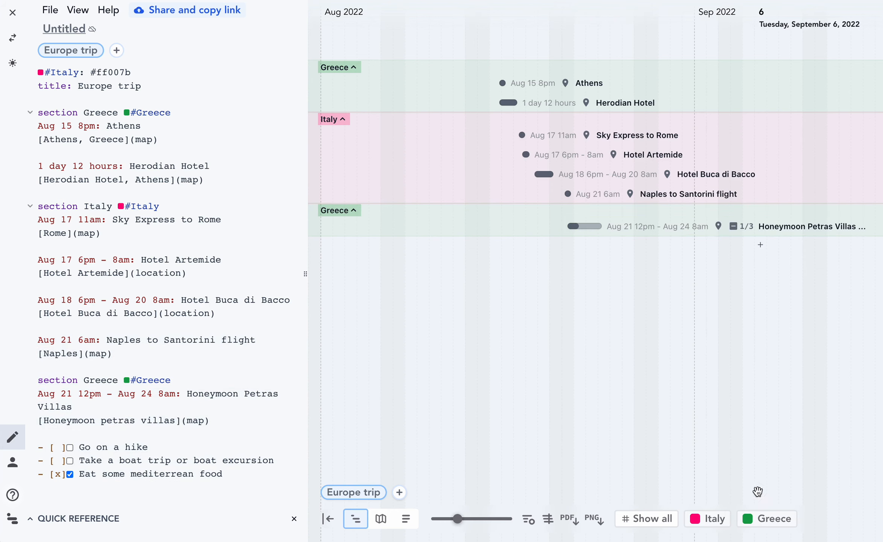
Step: View the timeline filtered by the Greece tag alone and by Italy and Greece together, clearing the filters each time
left_click(769, 521)
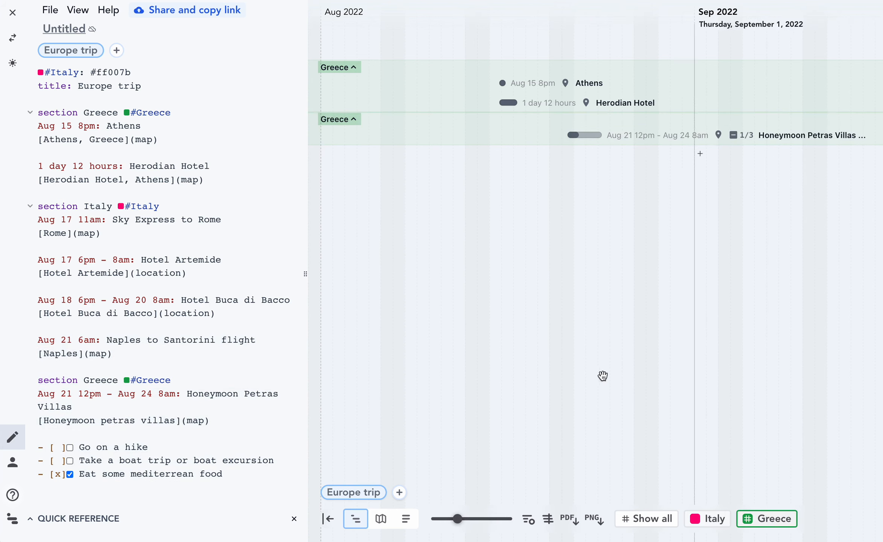
left_click(775, 521)
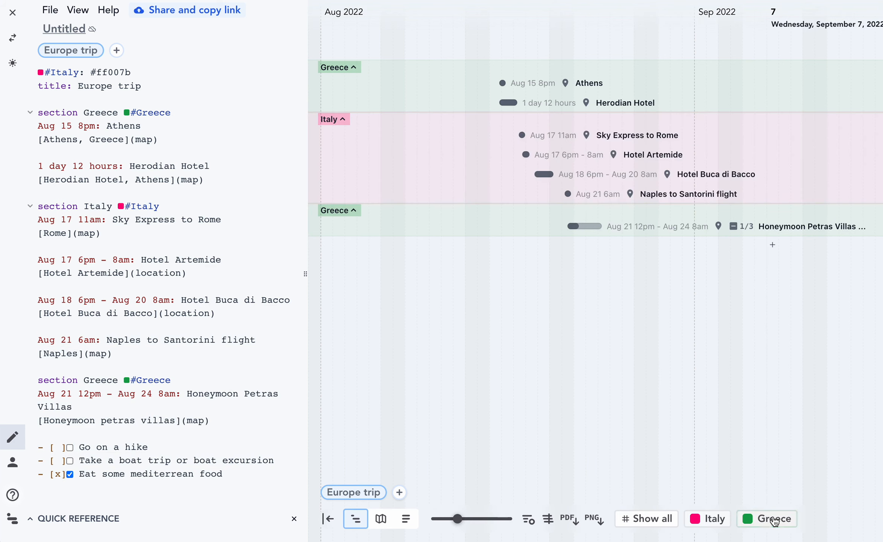
left_click(699, 522)
left_click(759, 524)
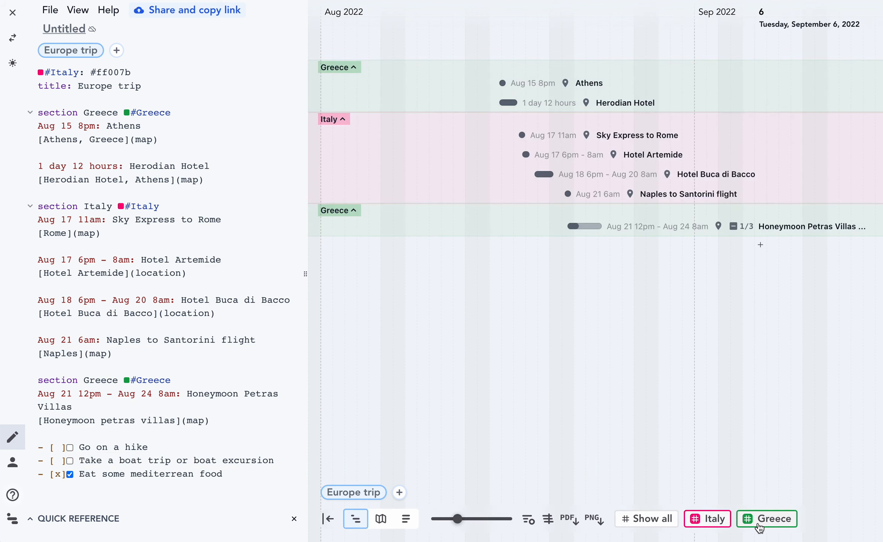
left_click(713, 521)
left_click(760, 521)
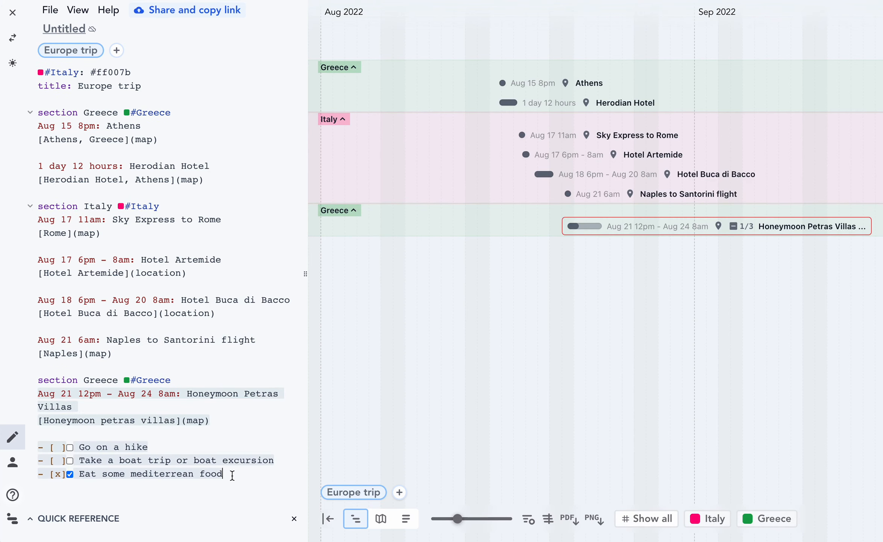
Step: Add a 12pm event "Flight back to the states" below the Honeymoon Petras Villas checklist, with [Seattle](map) as its location
key("Return")
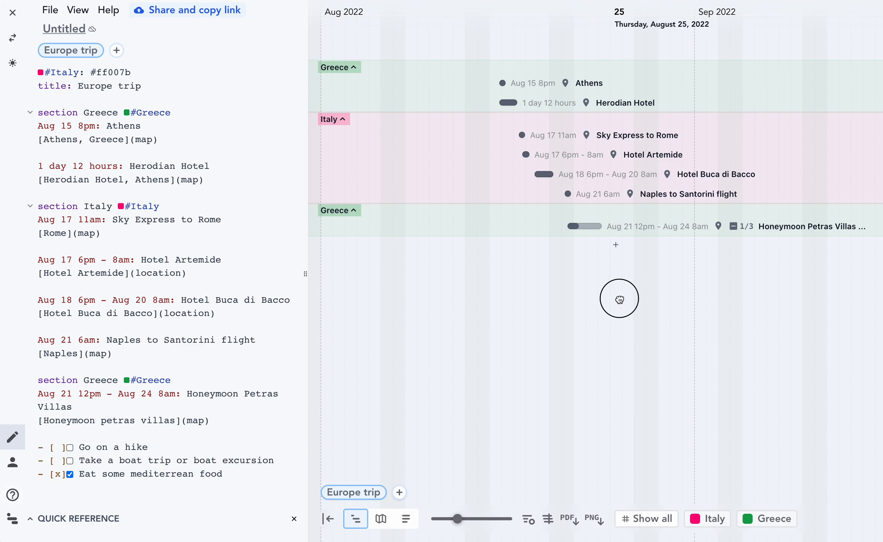
left_click_drag(620, 299, 546, 311)
scroll(566, 287, "up", 5)
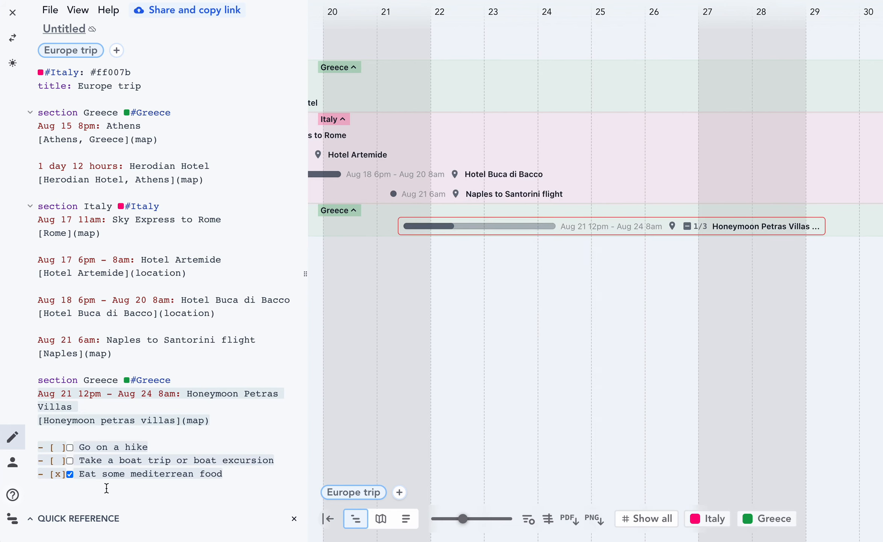
key("Return")
key("Return")
type("12pm: Flight back")
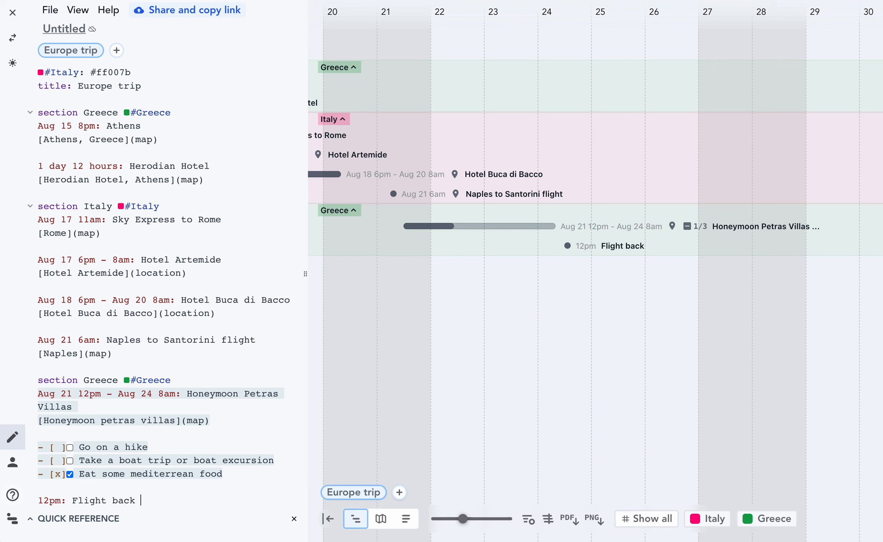
type("state")
key("Return")
type("[U")
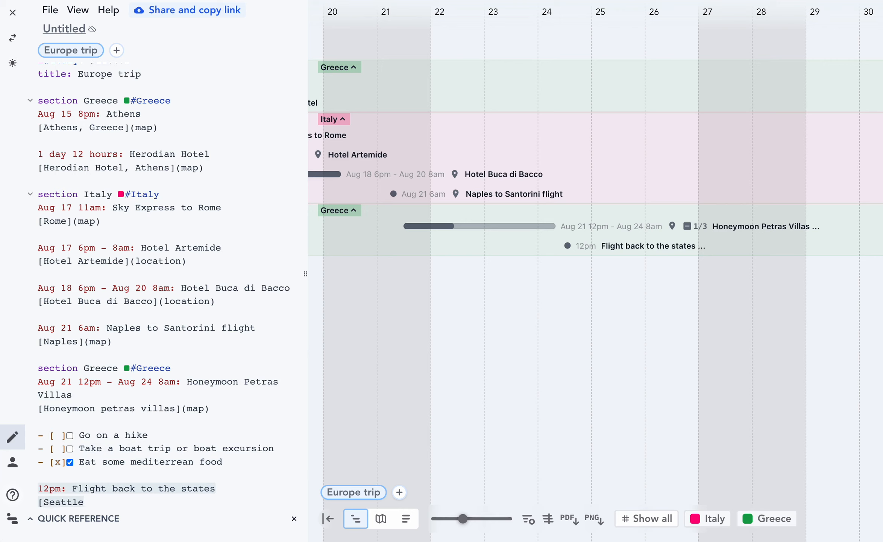
type("map)")
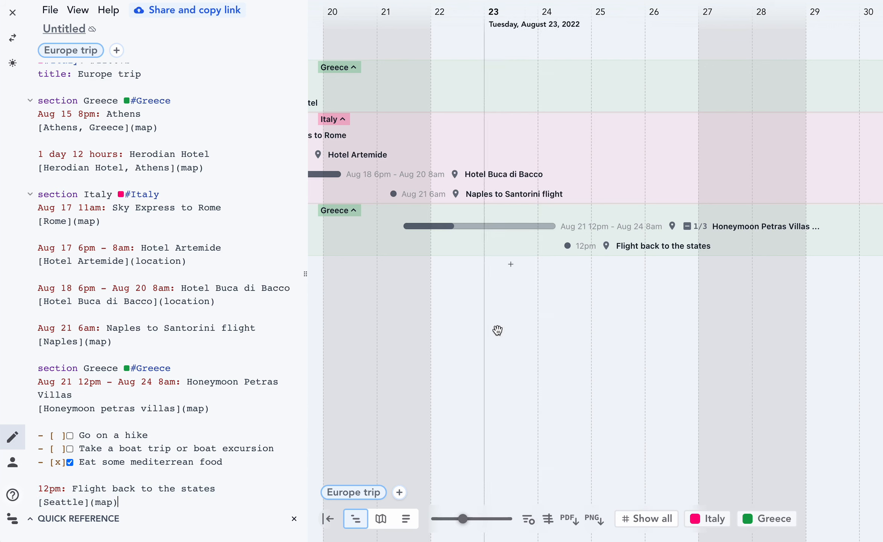
Step: Extend the end of the Honeymoon Petras Villas bar on the timeline to the start of August 27
scroll(609, 372, "down", 5)
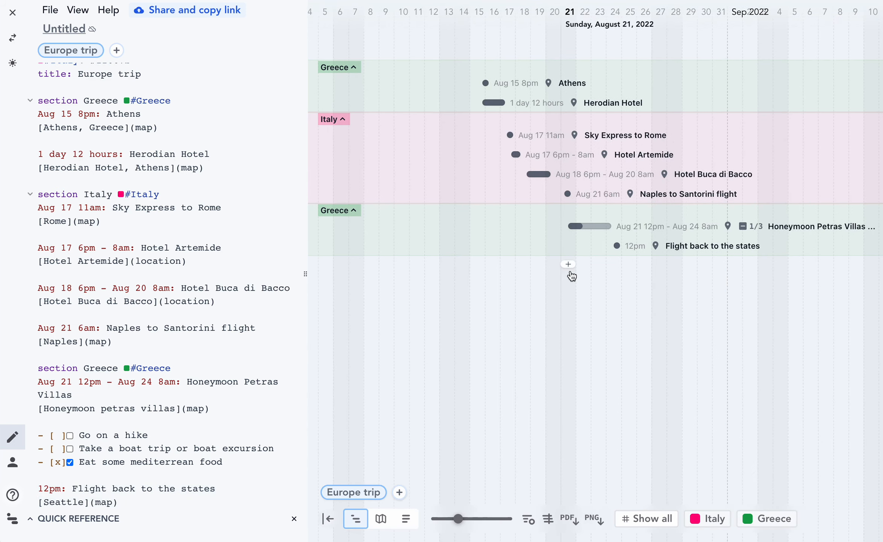
scroll(571, 274, "up", 5)
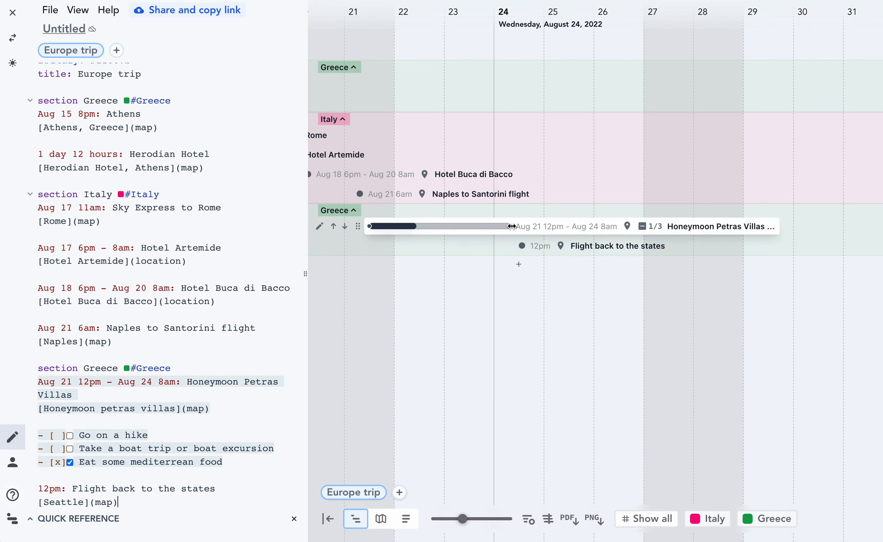
left_click_drag(511, 226, 641, 248)
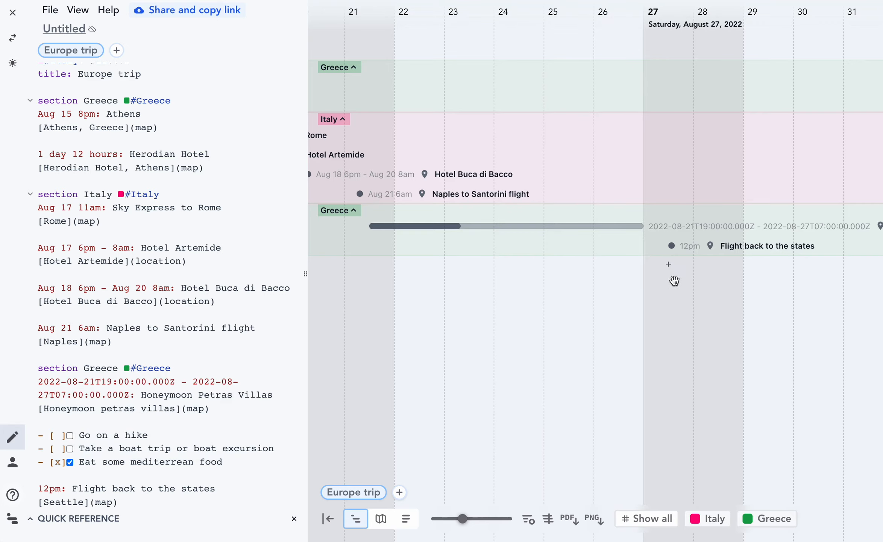
left_click_drag(672, 279, 556, 291)
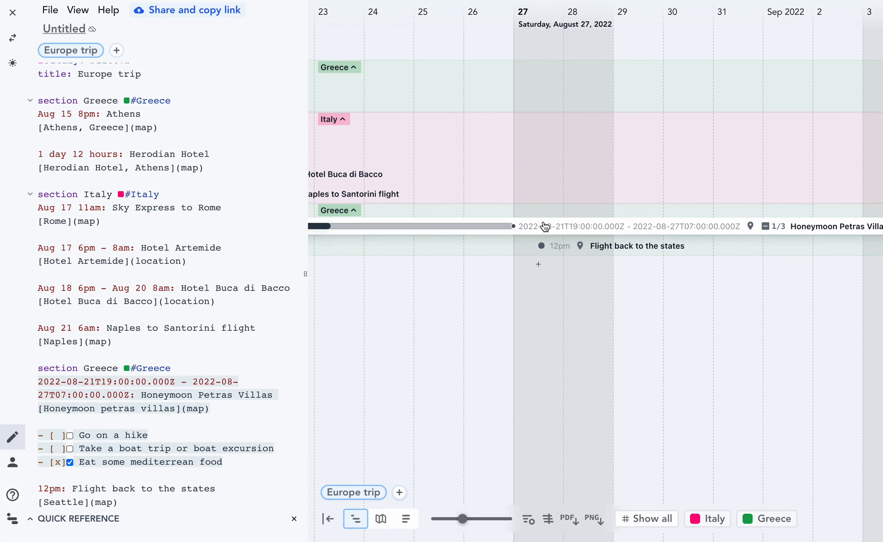
scroll(131, 433, "down", 1)
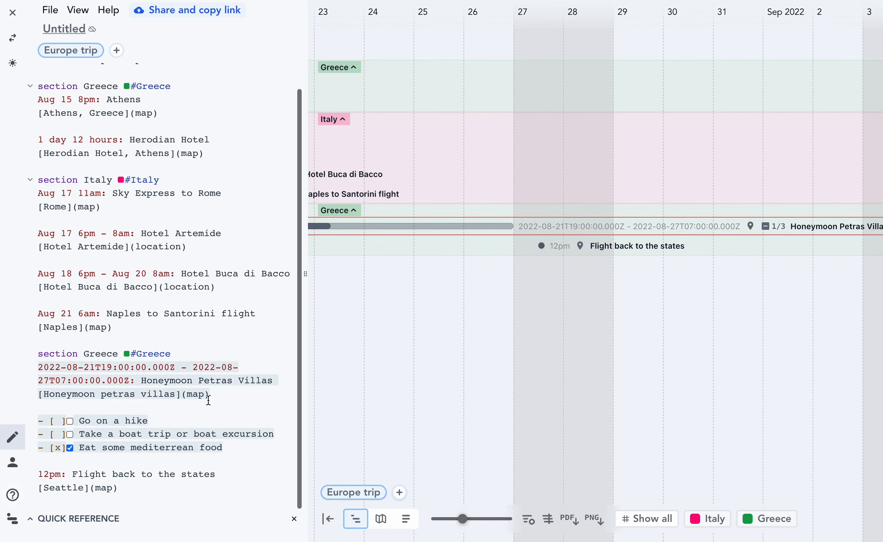
left_click_drag(230, 398, 162, 331)
left_click(162, 331)
Step: Move the start of the Honeymoon Petras Villas bar on the timeline to August 22
left_click_drag(430, 325, 615, 326)
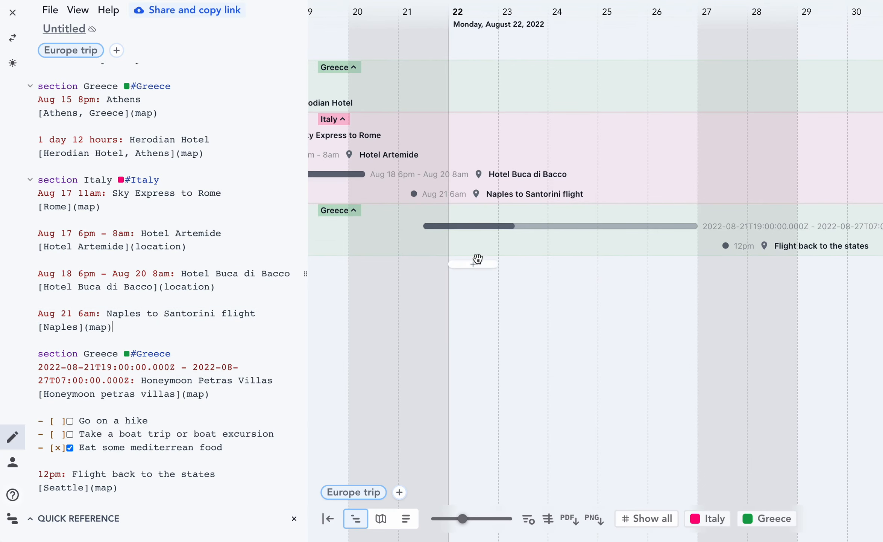
scroll(438, 232, "up", 5)
scroll(430, 241, "left", 2)
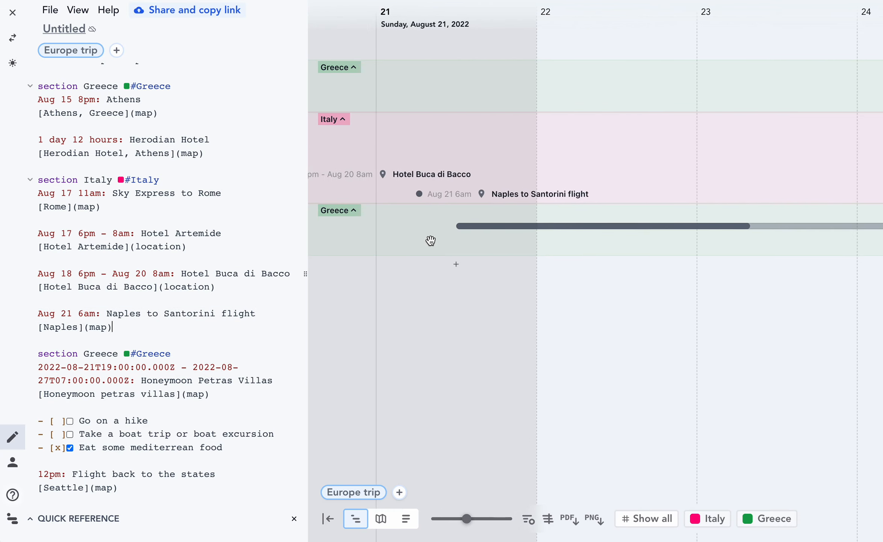
left_click_drag(459, 226, 543, 234)
scroll(560, 250, "down", 4)
left_click_drag(654, 331, 404, 335)
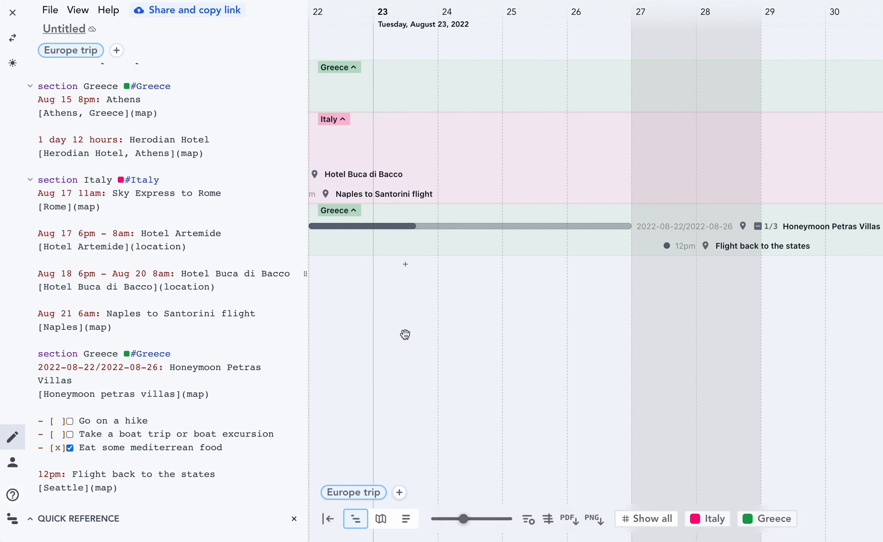
scroll(414, 335, "down", 3)
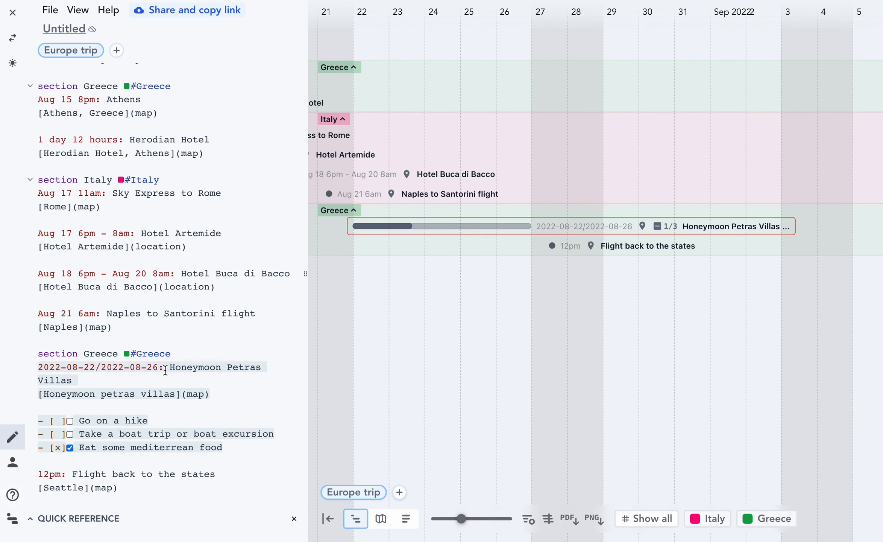
Step: Extend the end of the Honeymoon Petras Villas bar on the timeline so its range ends on 2022-08-27
left_click_drag(164, 368, 39, 368)
left_click(37, 368)
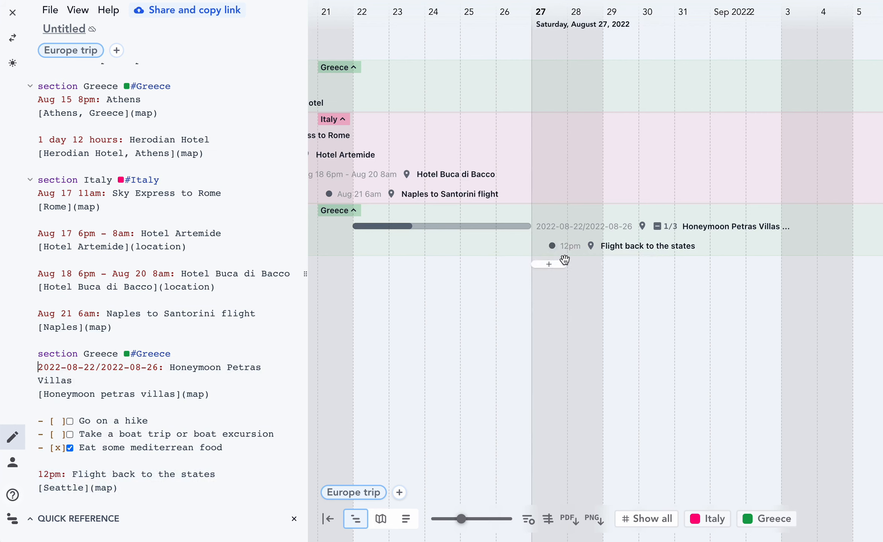
left_click_drag(531, 226, 580, 227)
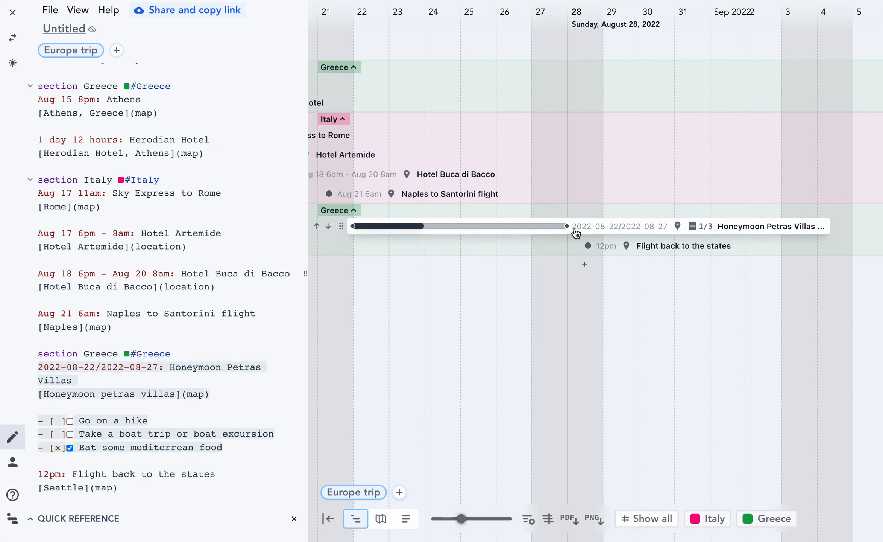
Step: Move the start of the Athens event in the first Greece section of the timeline to August 14
left_click_drag(509, 318, 667, 314)
mouse_move(477, 82)
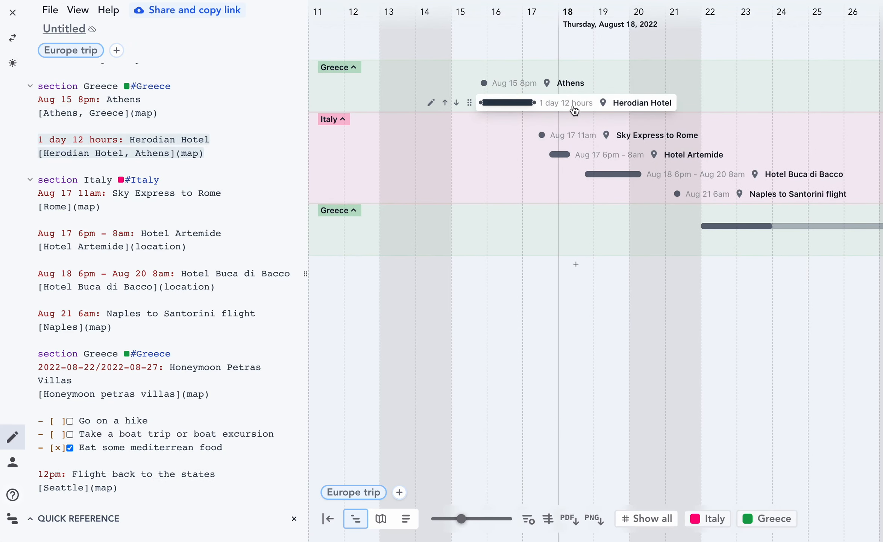
left_click_drag(484, 83, 400, 82)
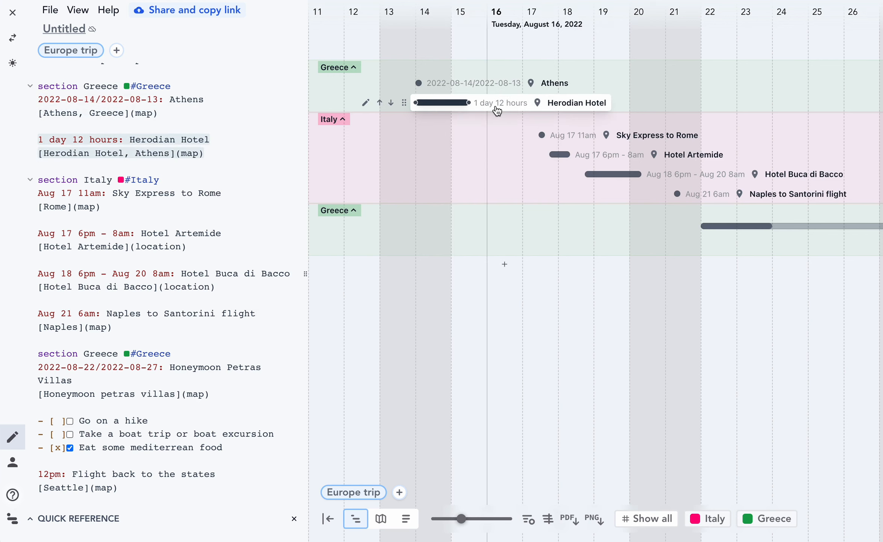
Step: Show the trip on the map, examine the route across the Atlantic, and open the Naples to Santorini flight marker
scroll(719, 134, "down", 5)
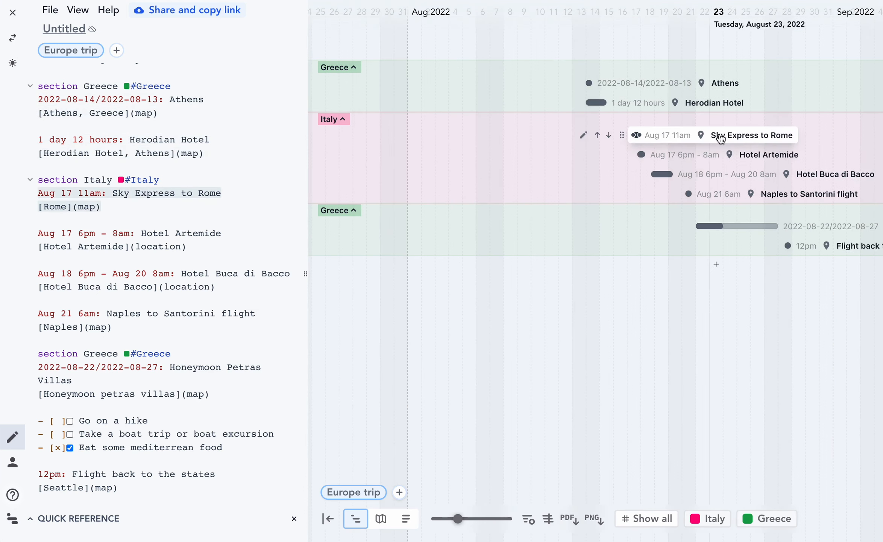
left_click_drag(832, 158, 669, 155)
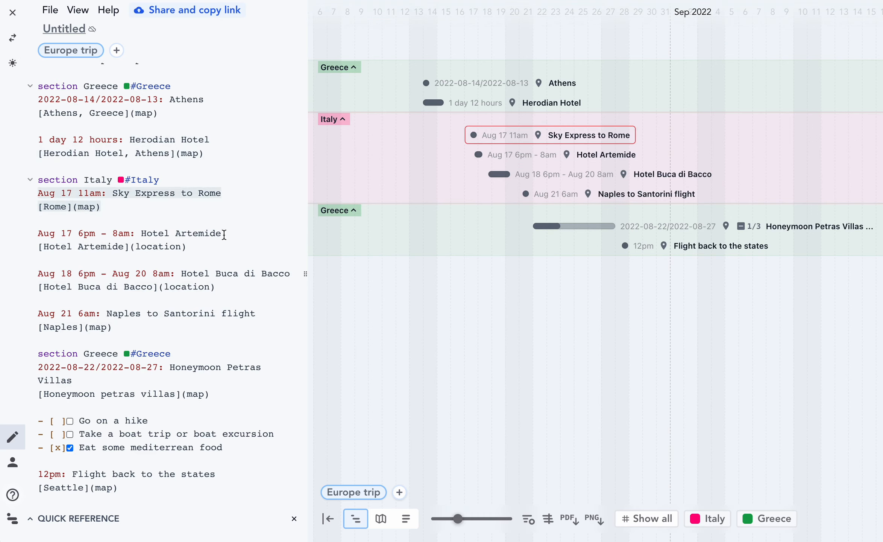
left_click(380, 519)
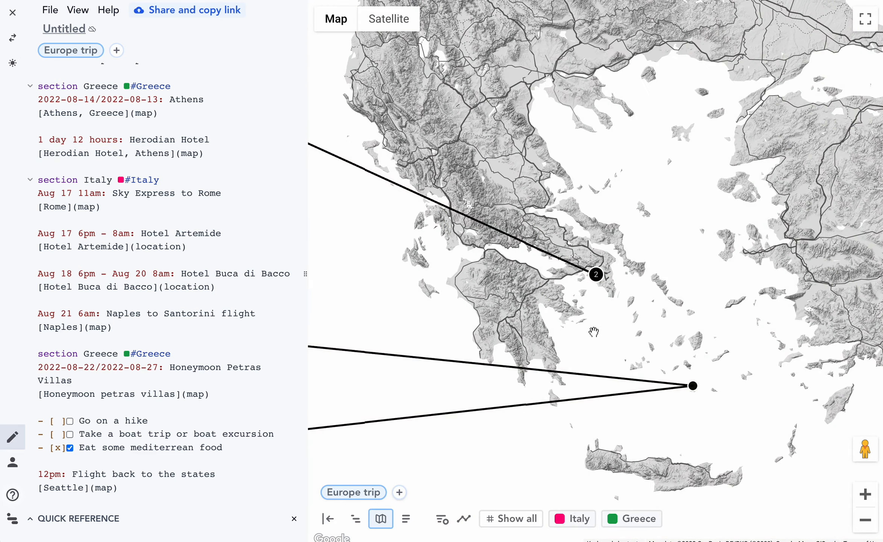
scroll(587, 328, "down", 4)
left_click_drag(480, 399, 680, 331)
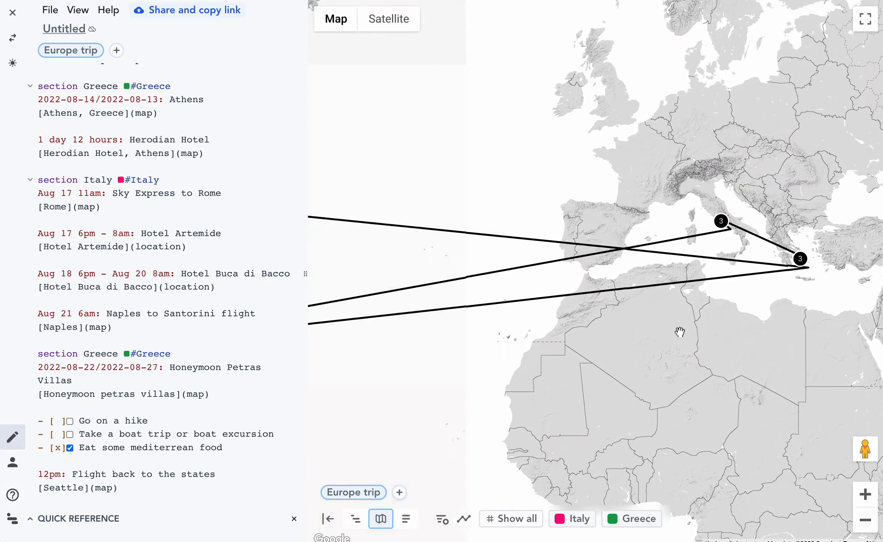
scroll(691, 328, "down", 3)
left_click_drag(538, 386, 688, 386)
scroll(524, 334, "up", 5)
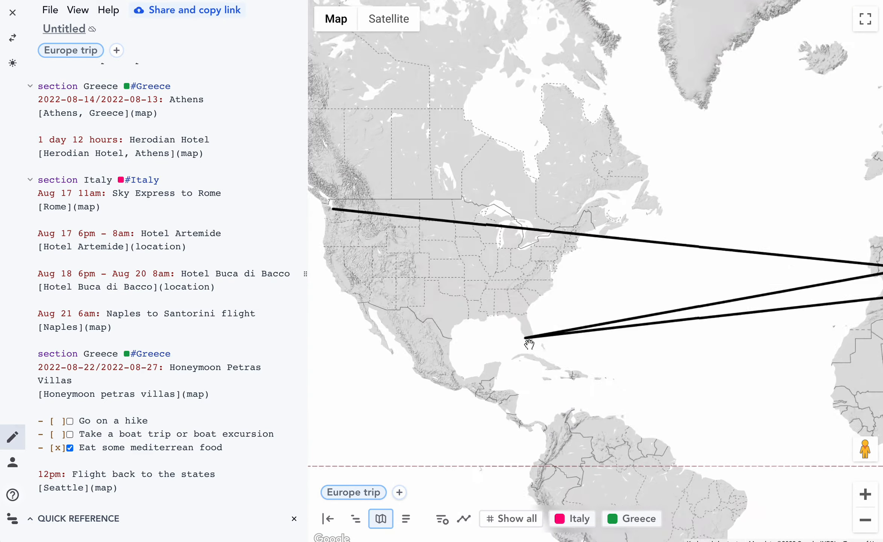
left_click(521, 330)
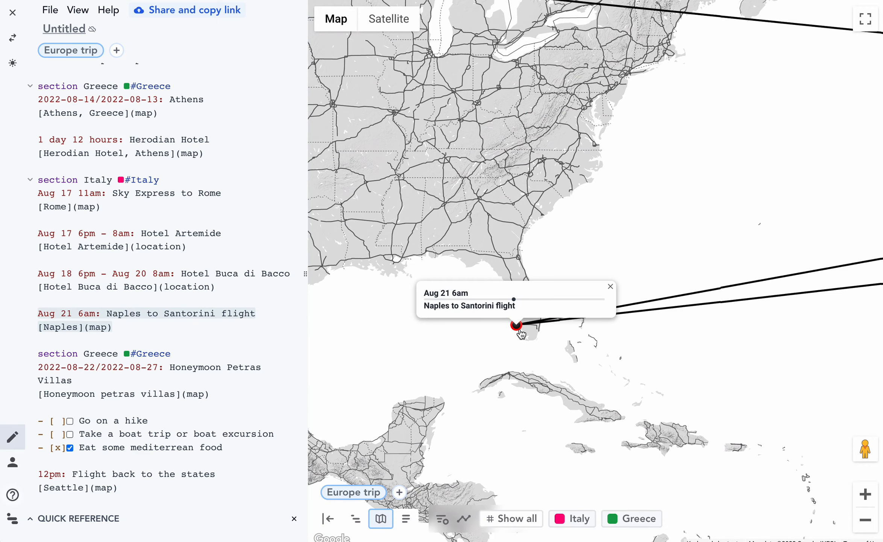
Step: Mark "Go on a hike" as done in the Honeymoon Petras Villas checklist
scroll(507, 352, "down", 3)
left_click_drag(650, 385, 368, 387)
left_click_drag(797, 411, 679, 412)
scroll(584, 239, "up", 2)
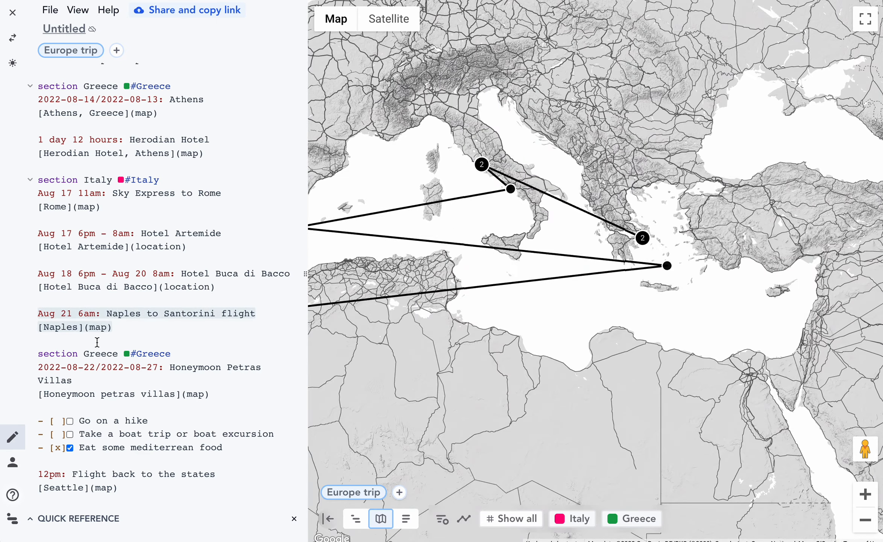
left_click(75, 321)
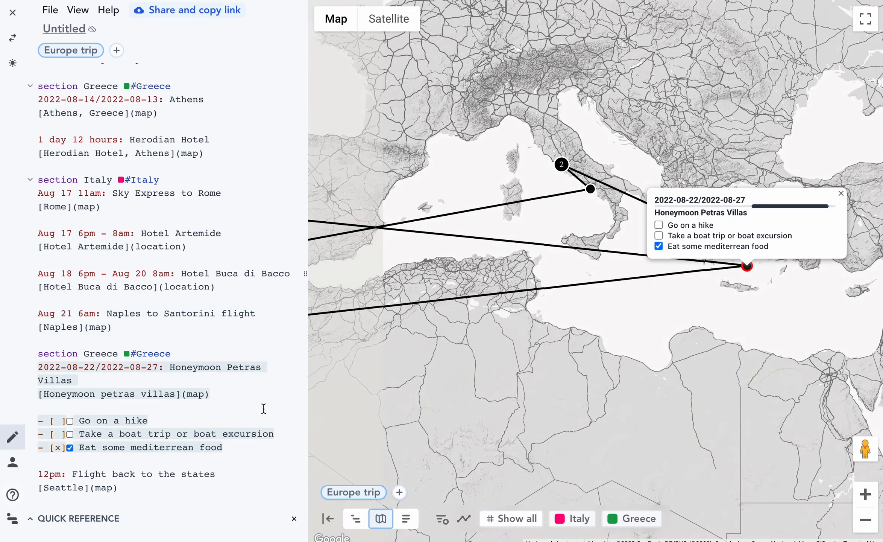
left_click(69, 420)
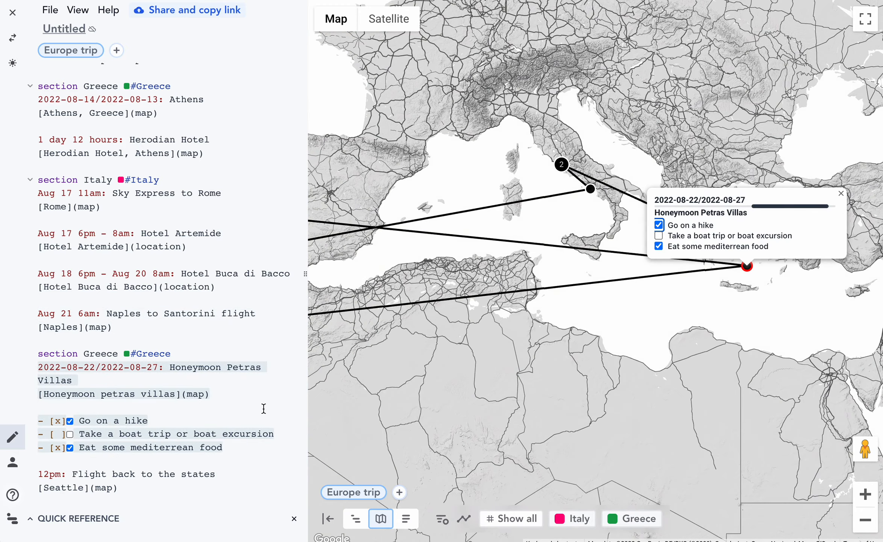
Step: Change the Naples to Santorini flight's location to [Naples, Italy](map)
left_click(92, 327)
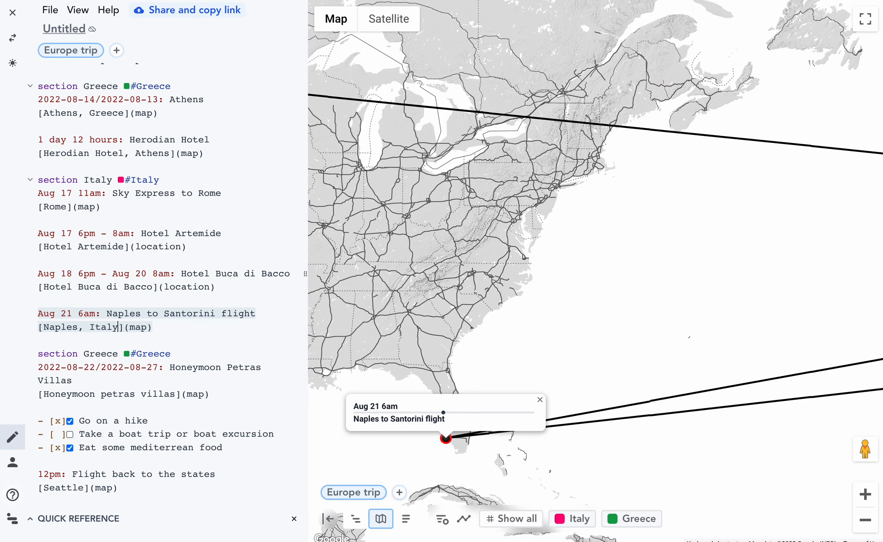
left_click_drag(749, 301, 509, 308)
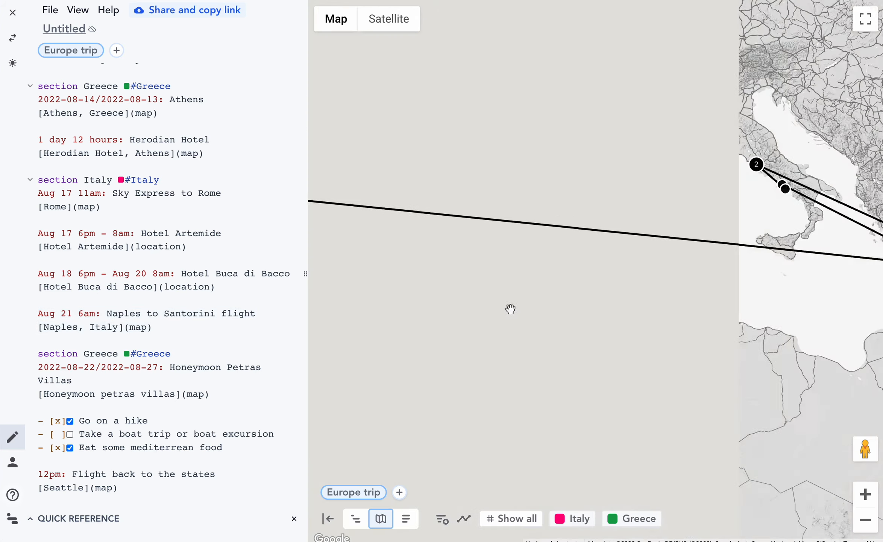
scroll(530, 264, "up", 1)
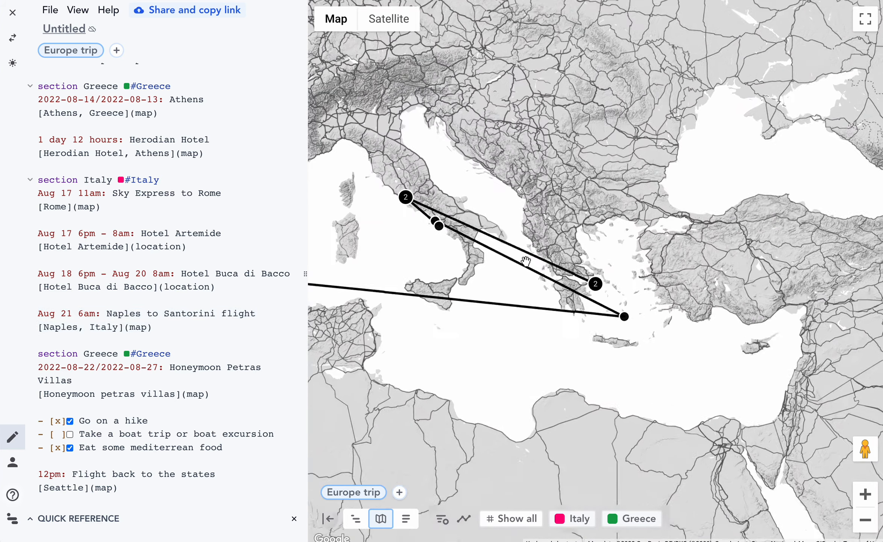
Step: Examine the route through Italy and Greece on the map, opening the Honeymoon Petras Villas and Hotel Buca di Bacco details
left_click_drag(514, 290, 584, 290)
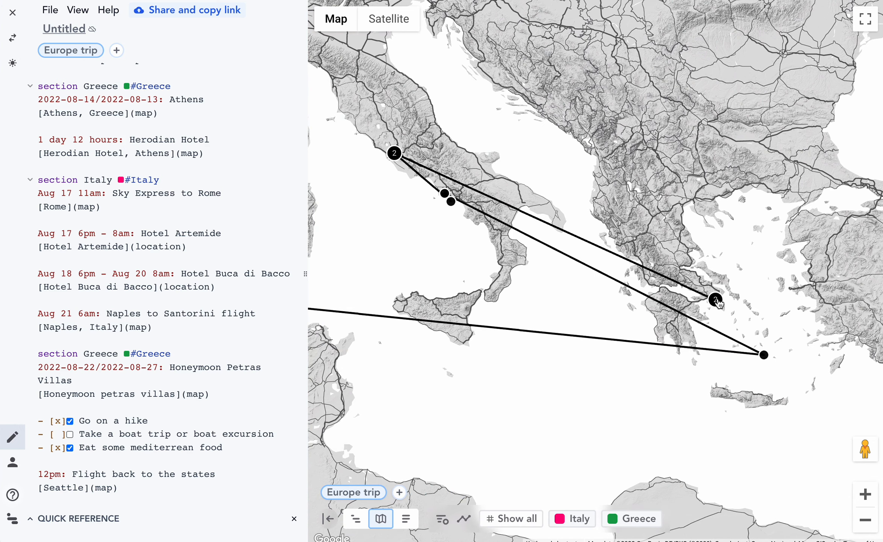
scroll(385, 155, "up", 3)
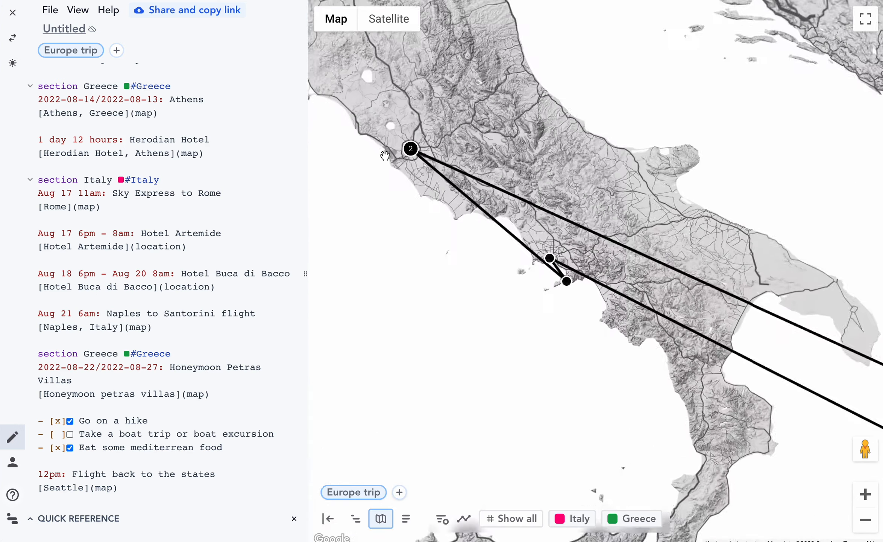
left_click_drag(808, 471, 582, 297)
left_click_drag(655, 394, 467, 259)
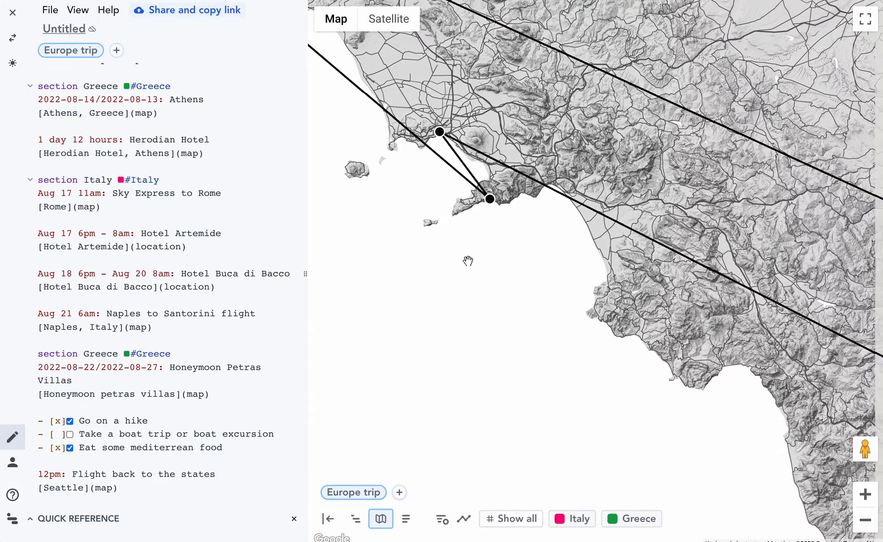
scroll(475, 242, "up", 2)
scroll(556, 369, "down", 5)
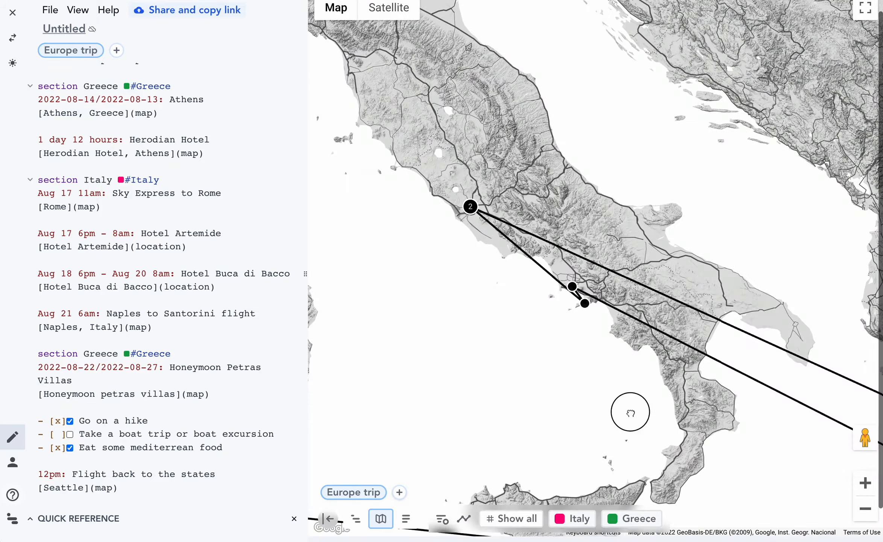
left_click_drag(630, 413, 442, 287)
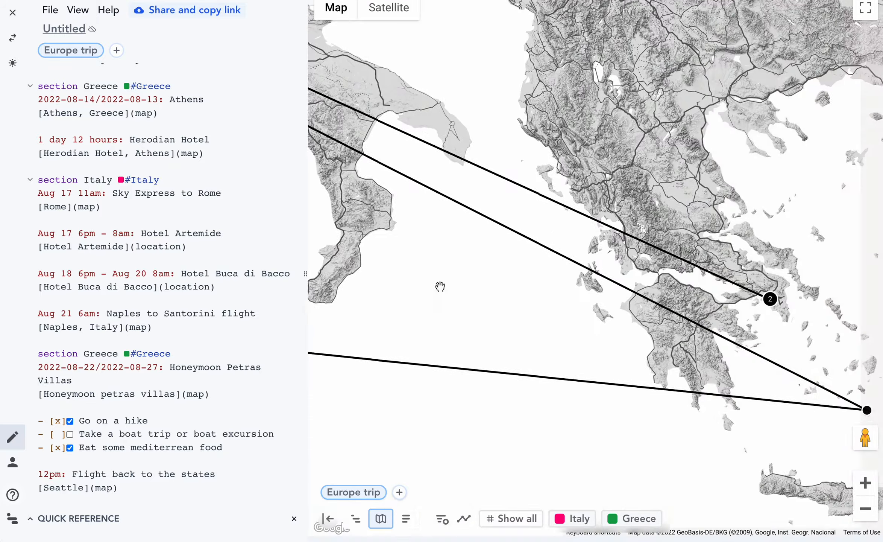
left_click(648, 324)
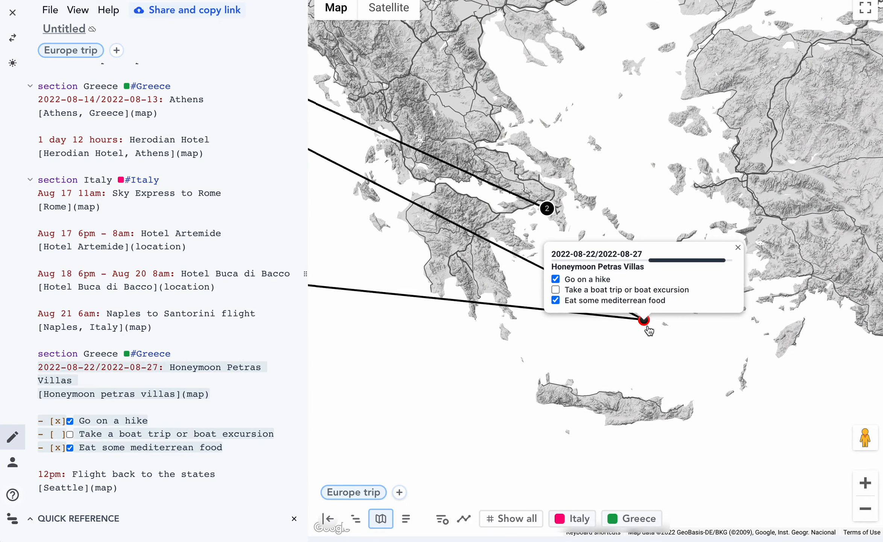
scroll(647, 331, "down", 3)
left_click_drag(642, 220, 685, 213)
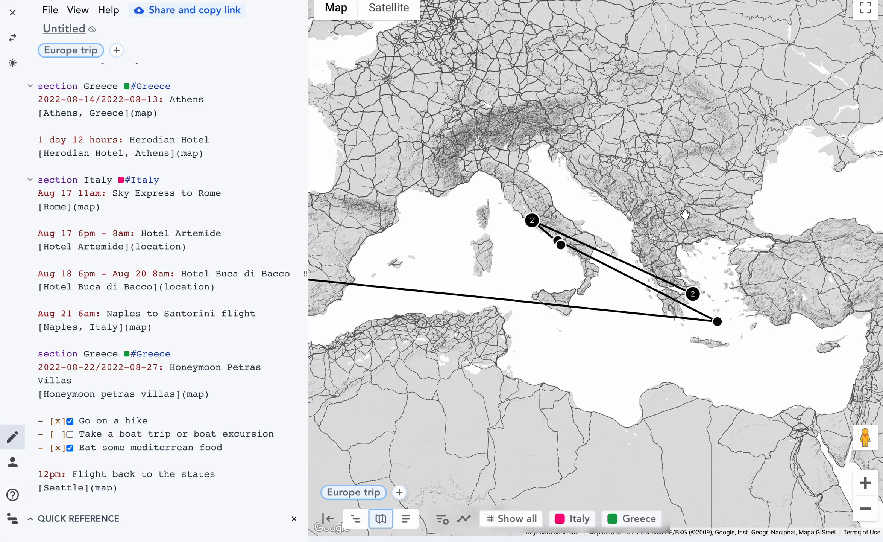
left_click(144, 295)
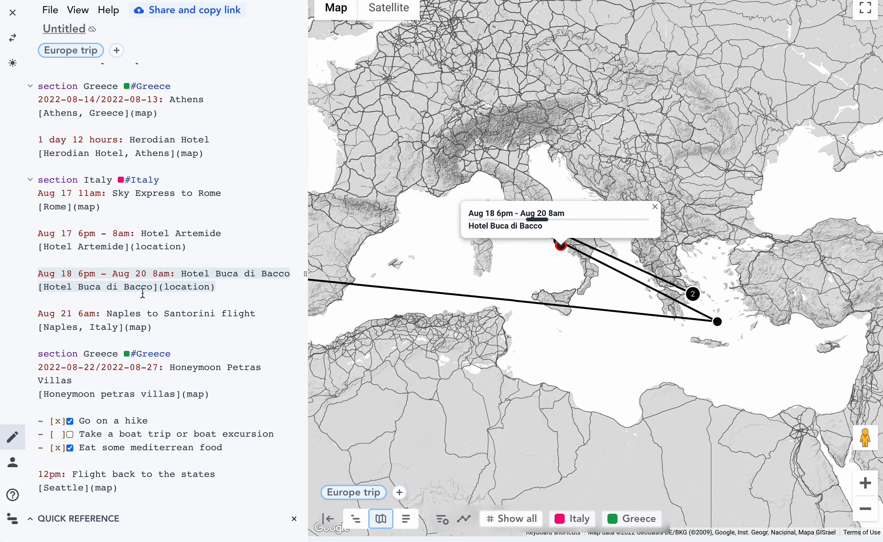
left_click(219, 313)
Step: Review the trip's events and their embedded maps as a written page, and return to the timeline view
left_click(405, 518)
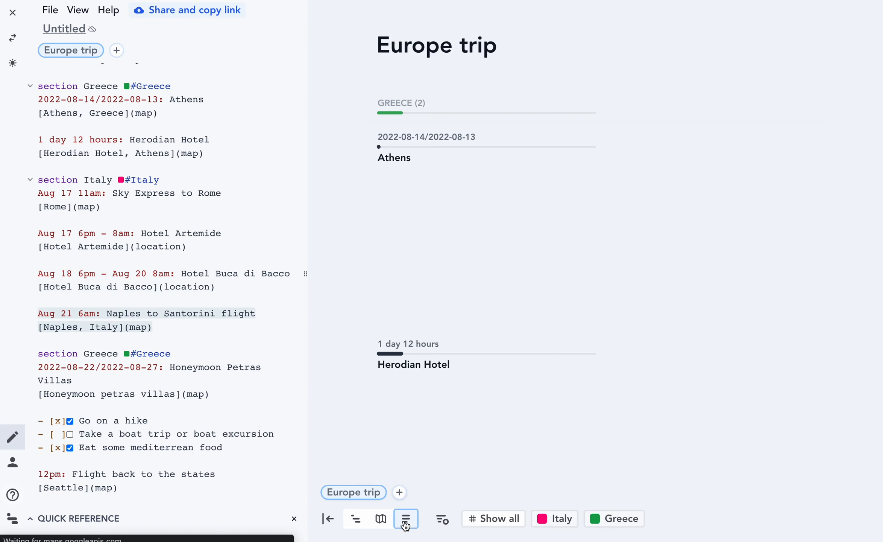
scroll(475, 295, "down", 10)
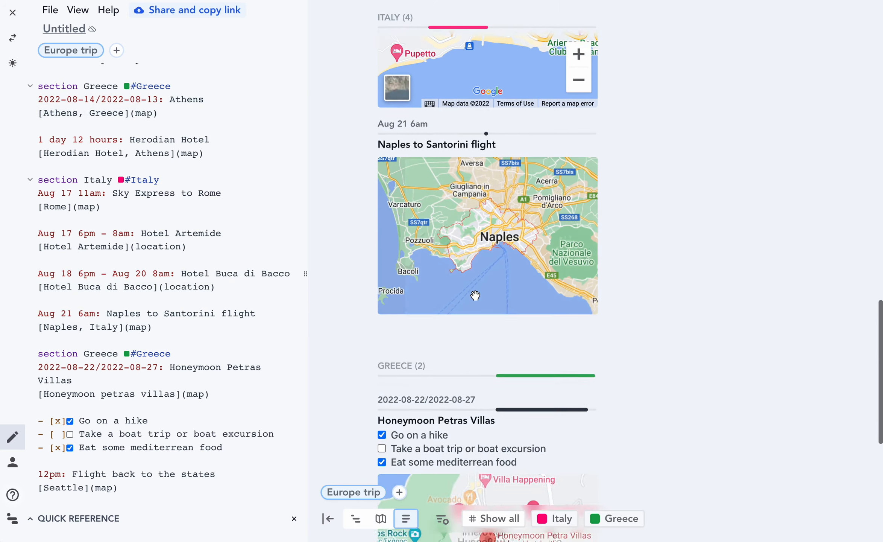
scroll(517, 184, "down", 5)
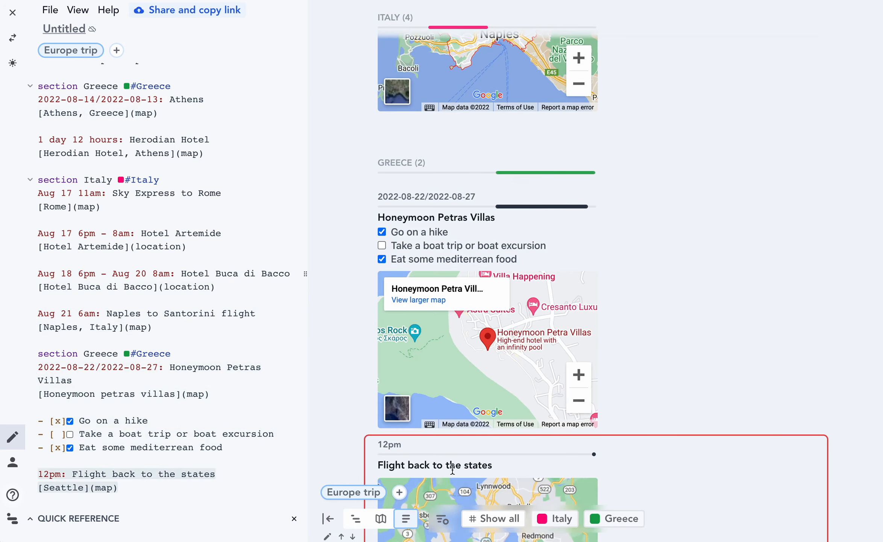
scroll(517, 158, "up", 15)
scroll(517, 161, "up", 2)
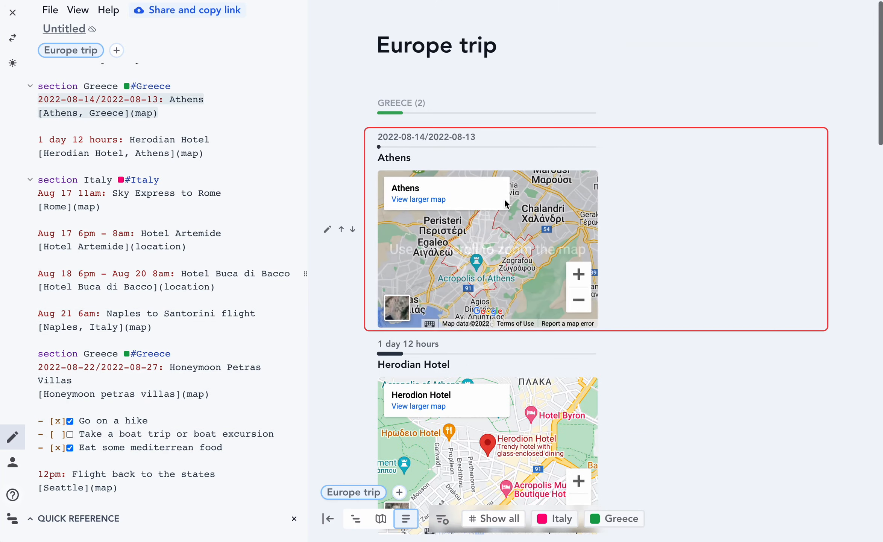
scroll(505, 201, "down", 10)
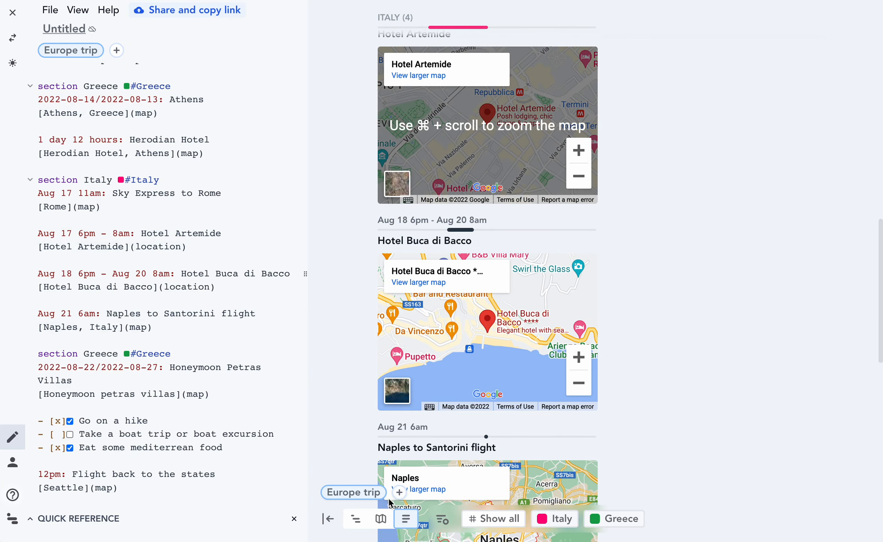
left_click(356, 519)
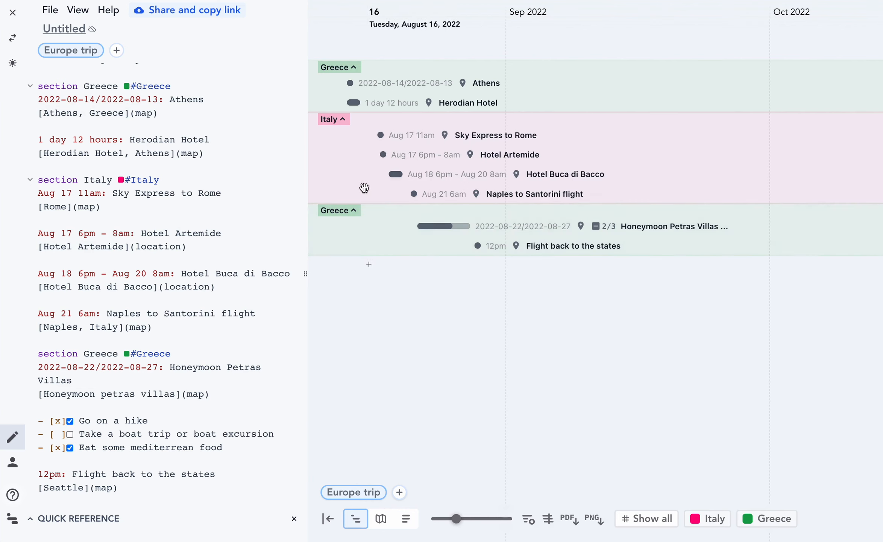
Step: Move Hotel Buca di Bacco one place down in the Italy section and back above the Naples to Santorini flight
mouse_move(392, 175)
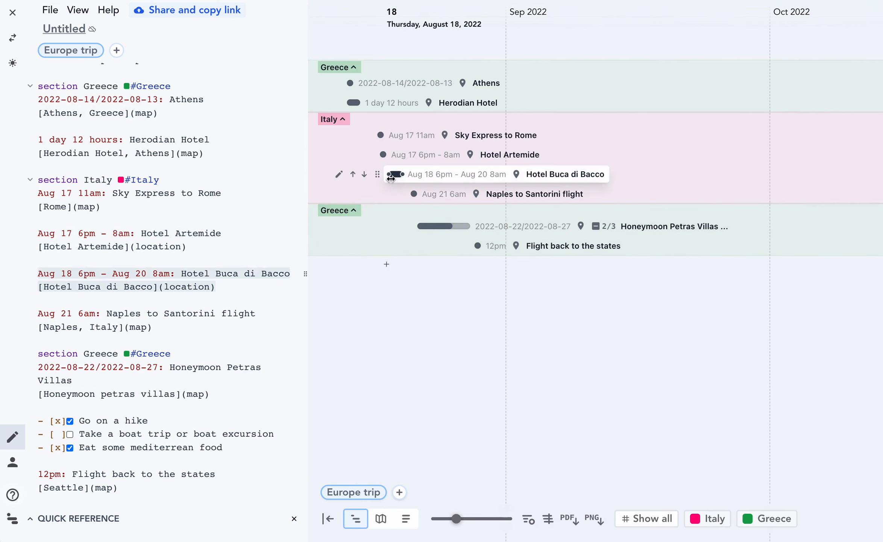
left_click(364, 174)
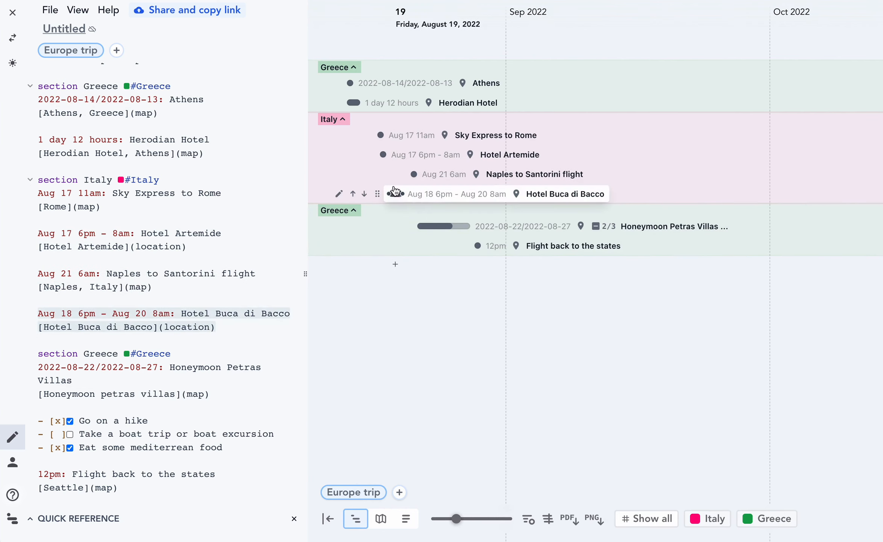
left_click(352, 192)
Step: Locate the editor text of the Sky Express to Rome event from its timeline entry
left_click_drag(389, 313, 471, 311)
mouse_move(509, 174)
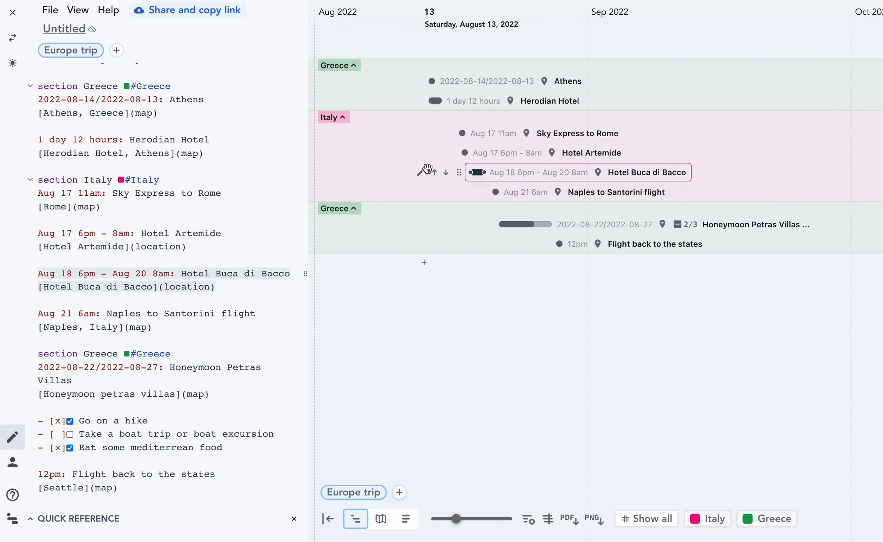
mouse_move(416, 155)
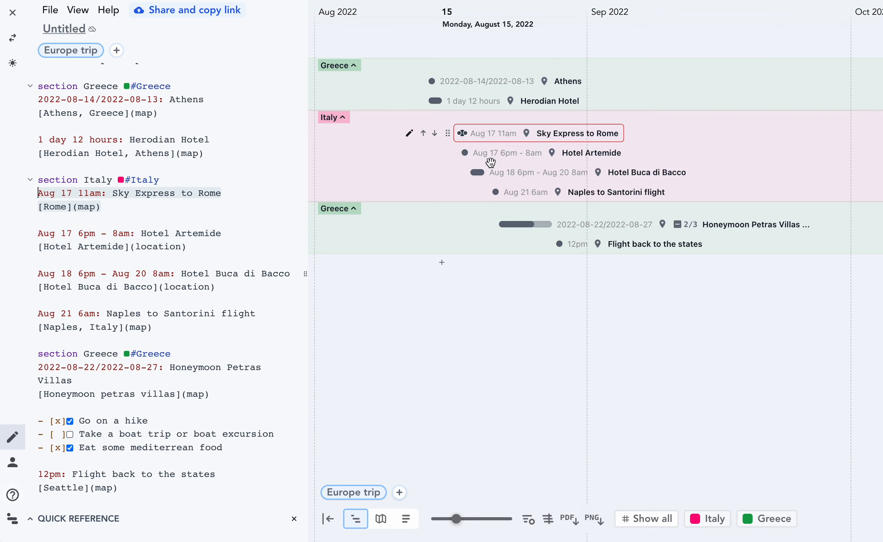
mouse_move(570, 242)
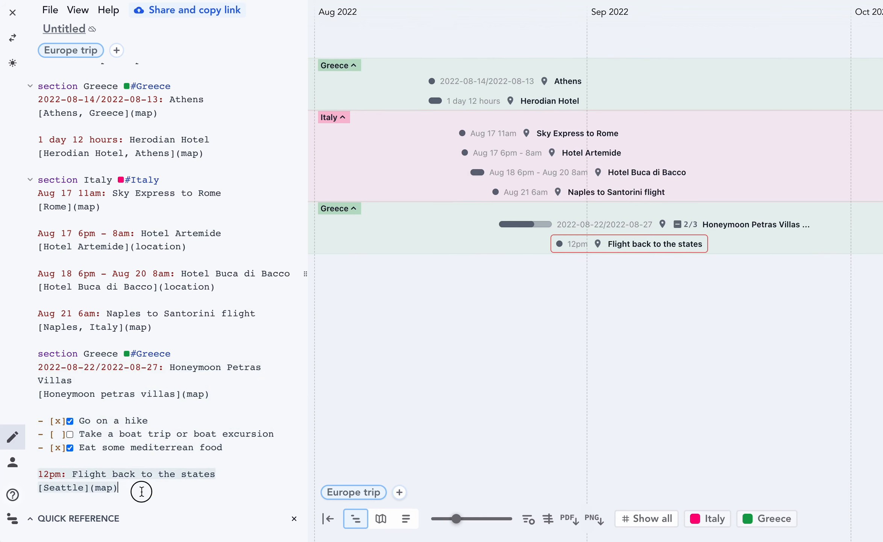
Step: Add events for 2022-08-26/2022-09-07 and 2022-09-03/2022-09-19 below Flight back to the states, and move the second to 2022-08-09/2022-08-25
left_click(126, 456)
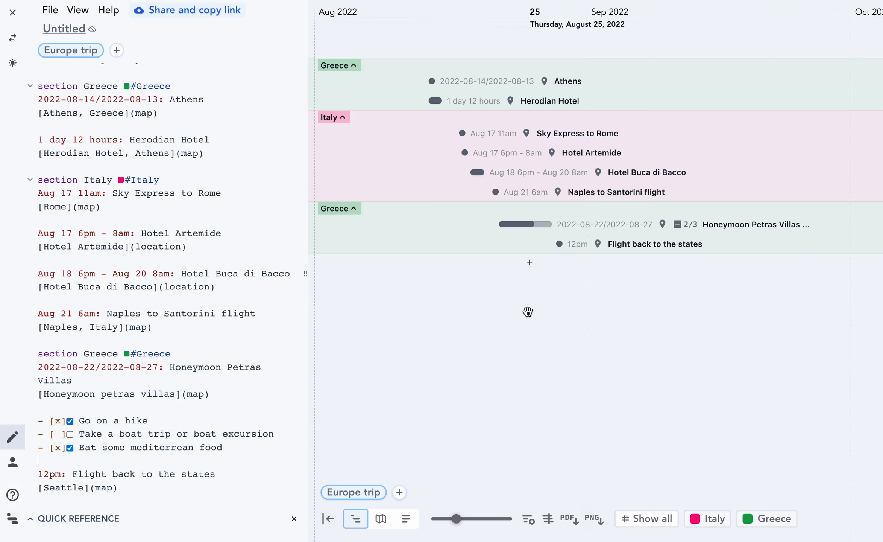
left_click_drag(543, 263, 736, 264)
left_click_drag(719, 329, 757, 285)
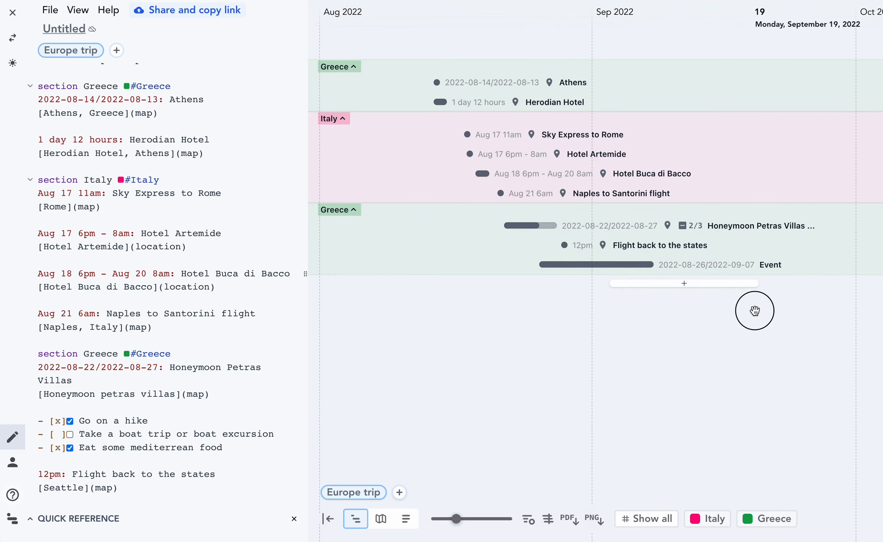
left_click_drag(601, 284, 378, 284)
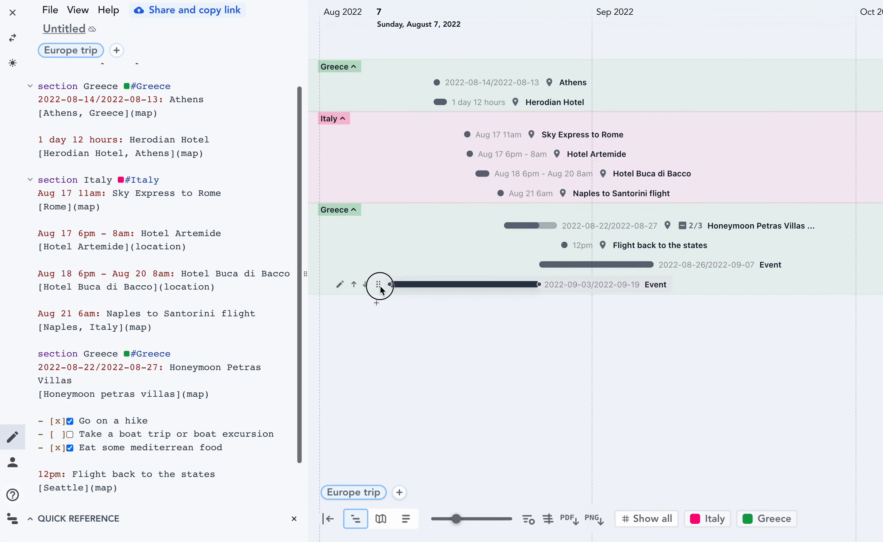
left_click_drag(430, 351, 473, 351)
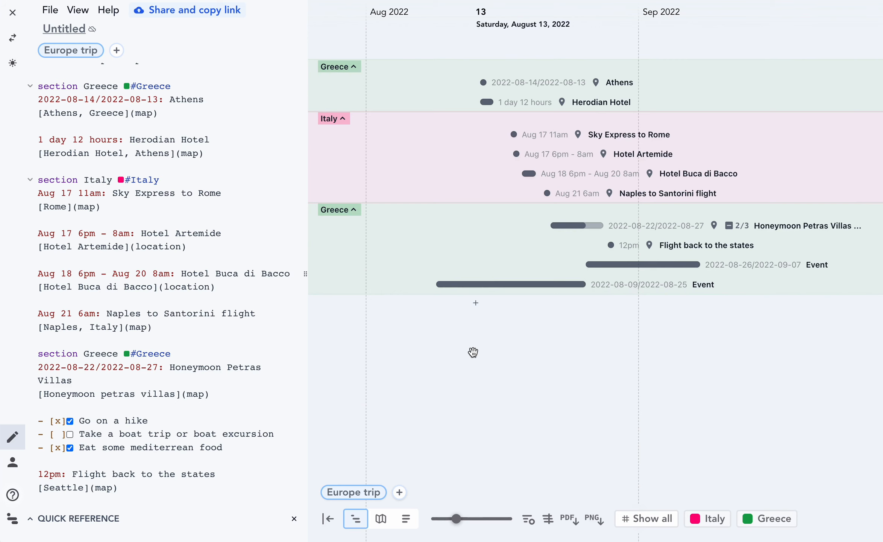
Step: Sort the timeline's sections and events by date from latest to earliest, and switch the order to earliest first
left_click(530, 519)
left_click(531, 519)
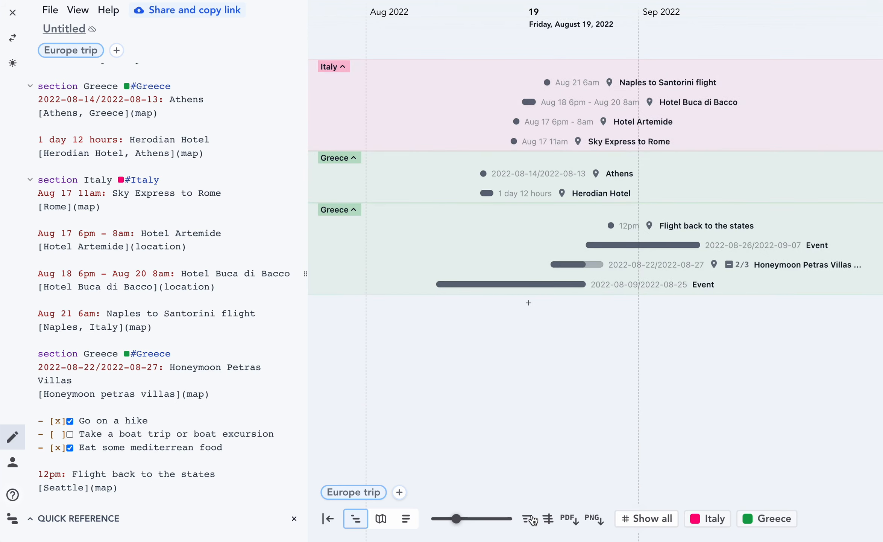
left_click(531, 519)
left_click(531, 520)
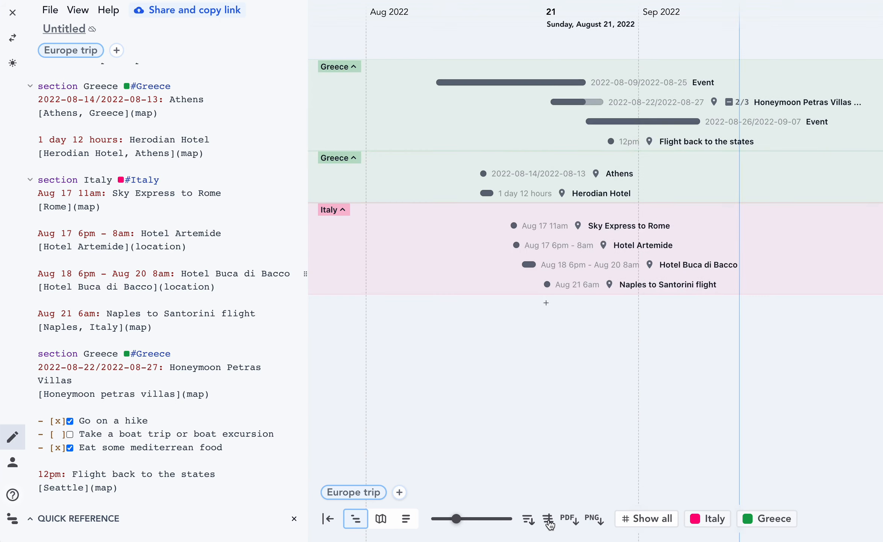